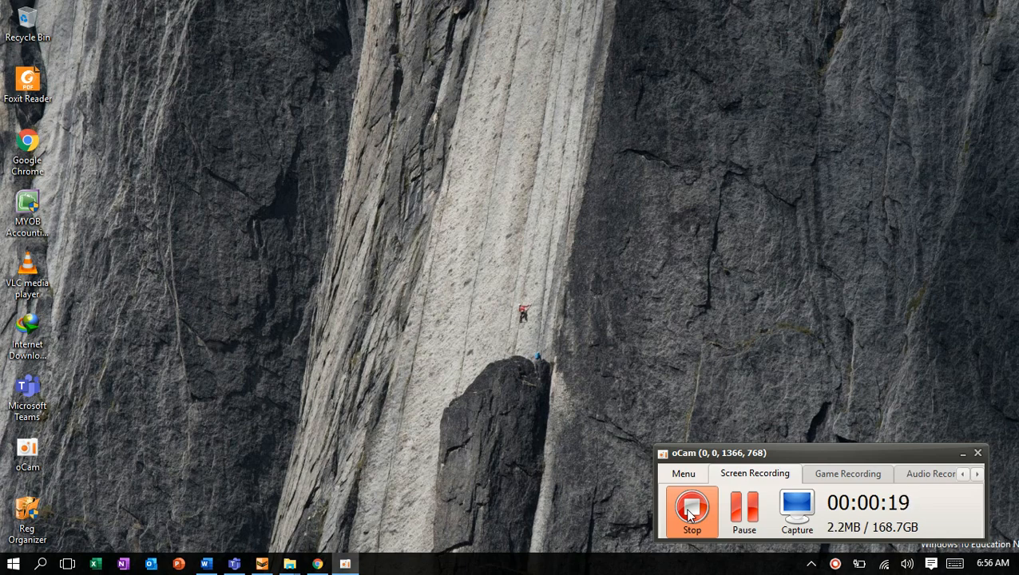
Switch to the Word document and review the general company information for Salon Cantik.
{"action": "left_click", "coordinate": [961, 455]}
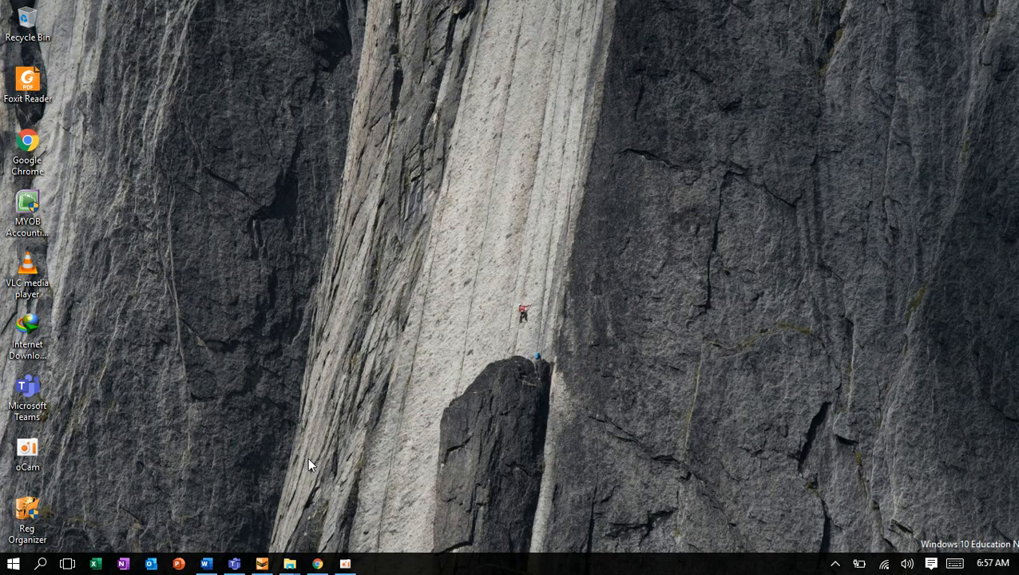
{"action": "mouse_move", "coordinate": [208, 567]}
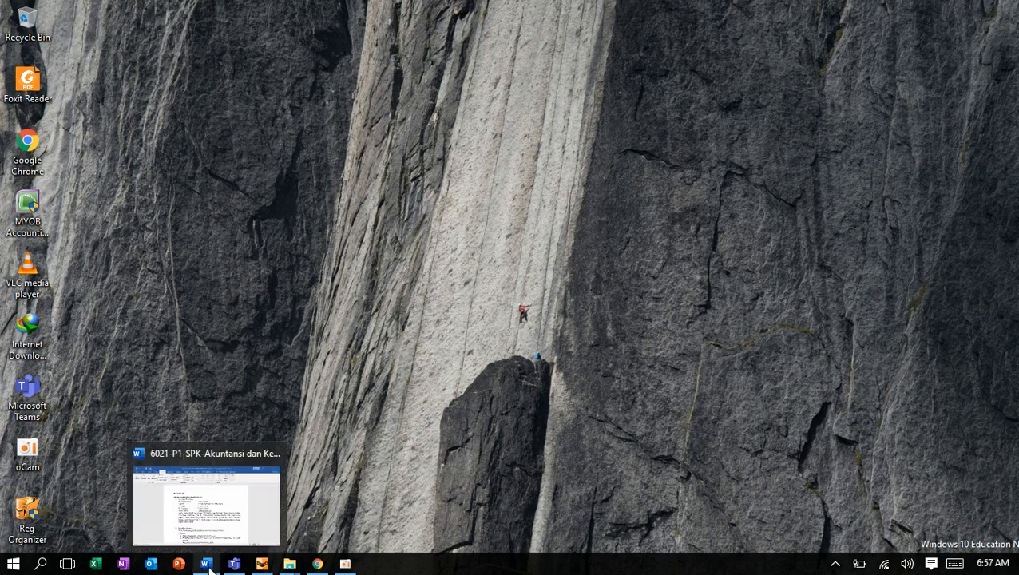
{"action": "left_click", "coordinate": [207, 564]}
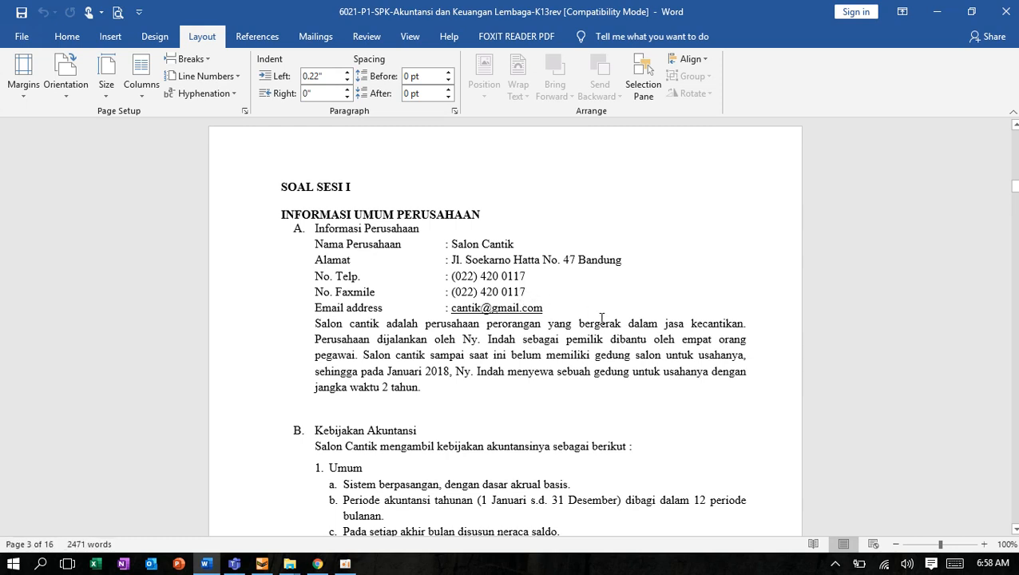
{"action": "scroll", "coordinate": [599, 317], "scroll_direction": "down", "scroll_amount": 1}
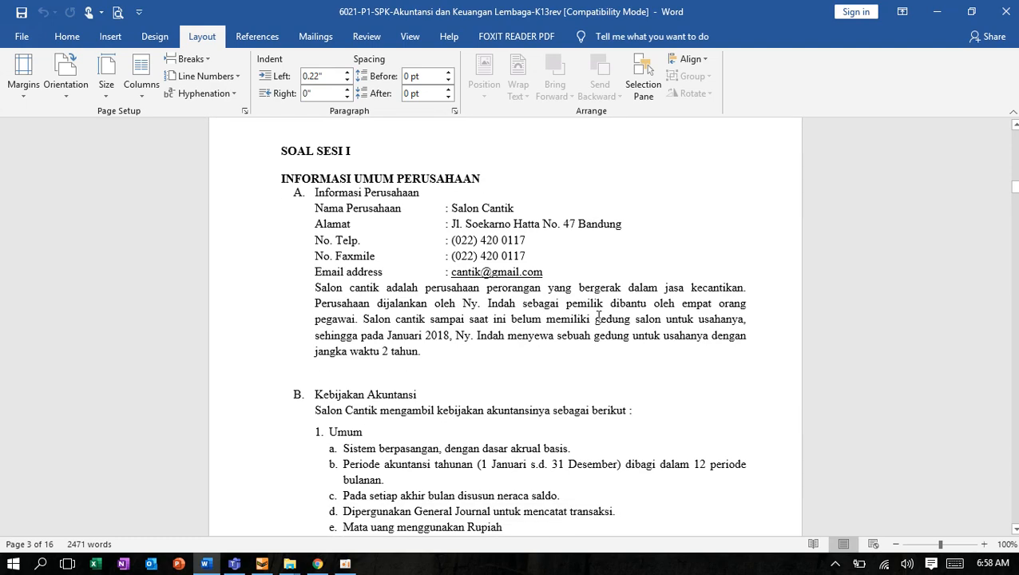
{"action": "scroll", "coordinate": [599, 317], "scroll_direction": "up", "scroll_amount": 1}
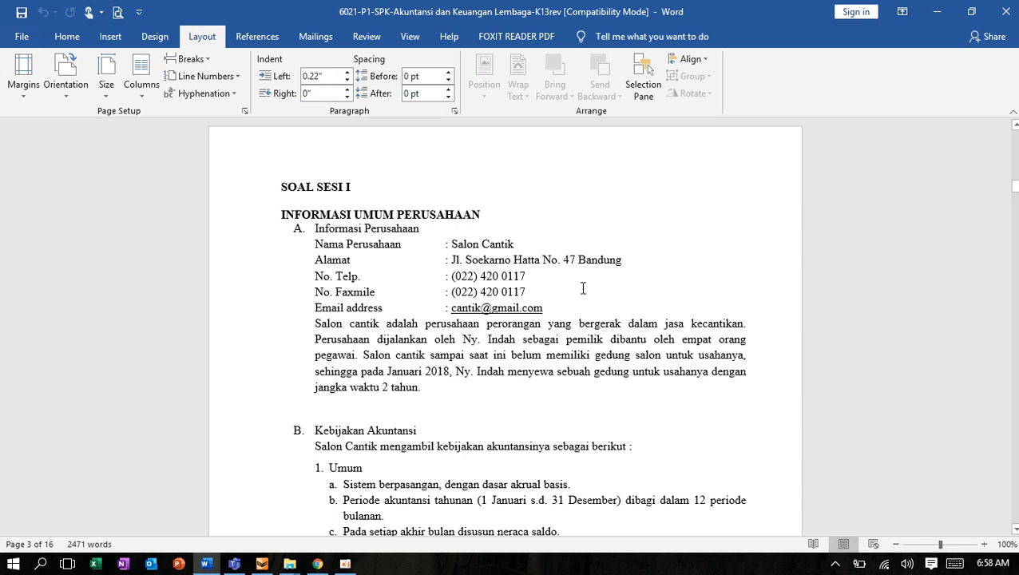
{"action": "left_click", "coordinate": [939, 17]}
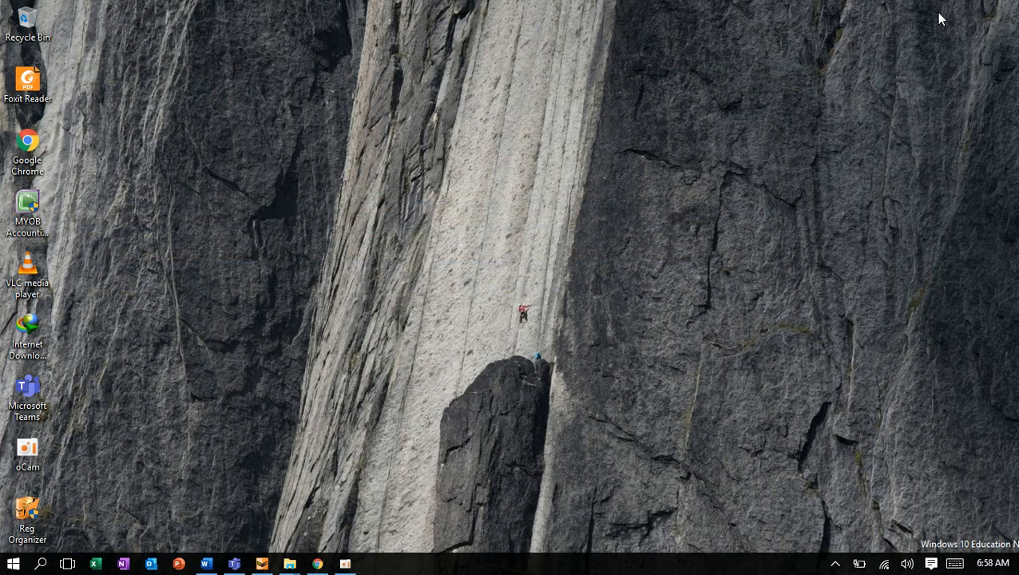
Launch MYOB Accounting, start creating a new company file and advance to its company information page.
{"action": "double_click", "coordinate": [38, 203]}
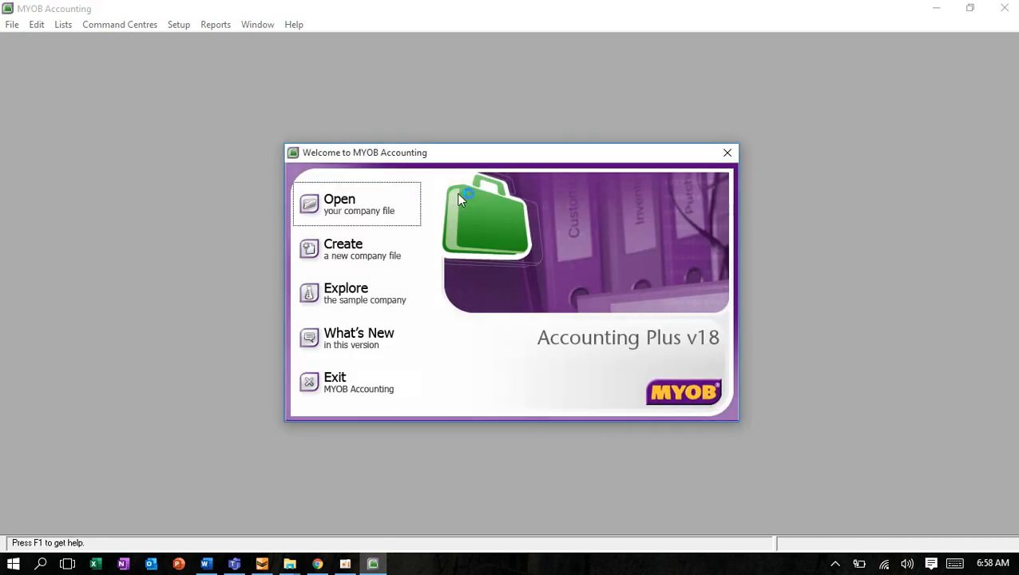
{"action": "left_click_drag", "start_coordinate": [434, 163], "coordinate": [473, 152]}
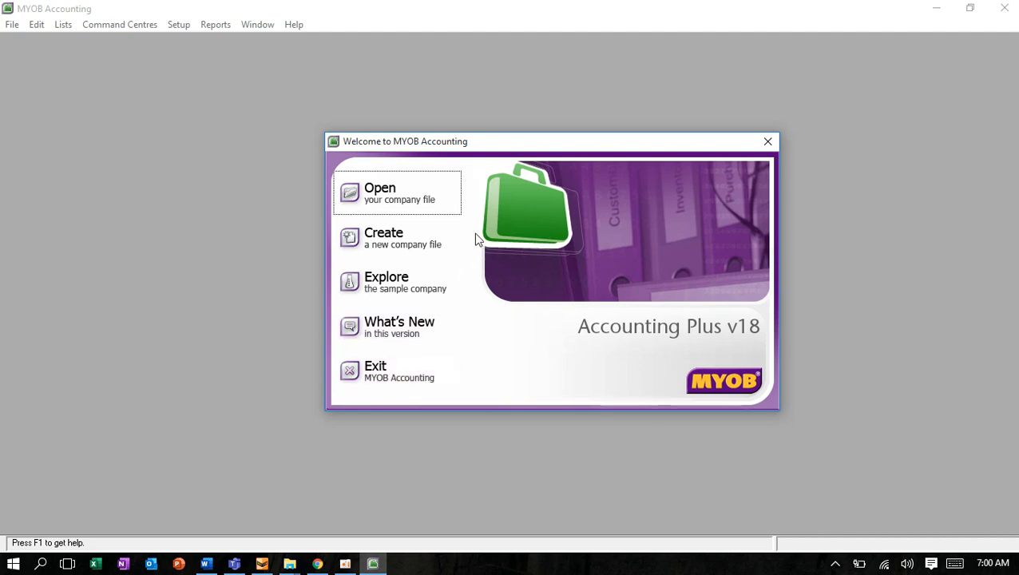
{"action": "left_click", "coordinate": [423, 244]}
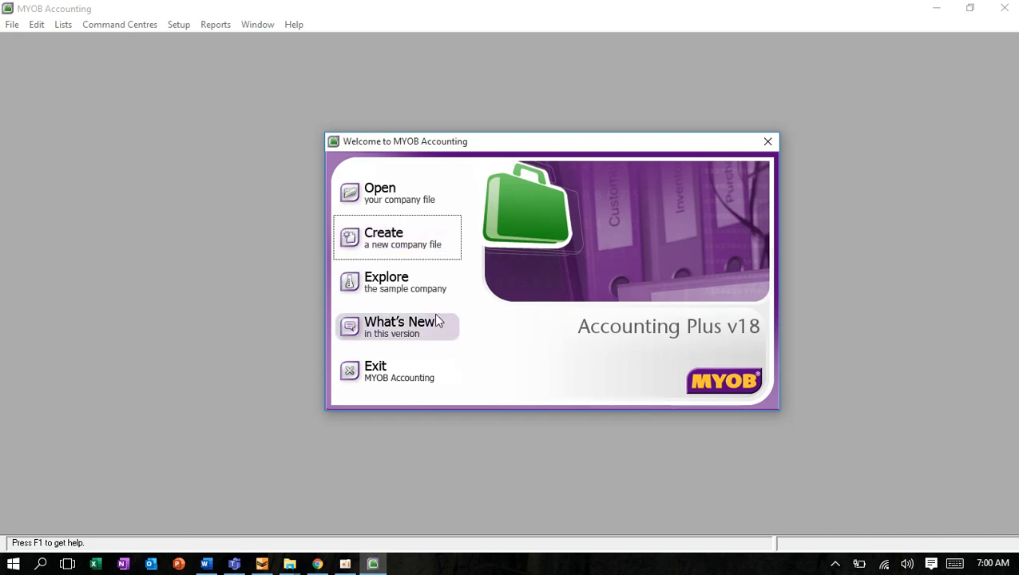
{"action": "left_click", "coordinate": [383, 237]}
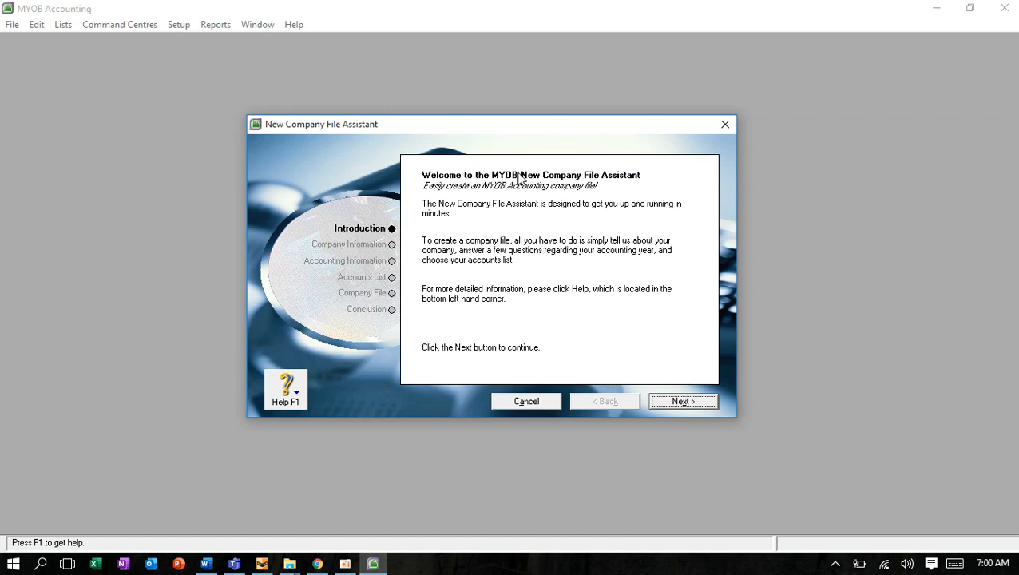
{"action": "left_click", "coordinate": [352, 247]}
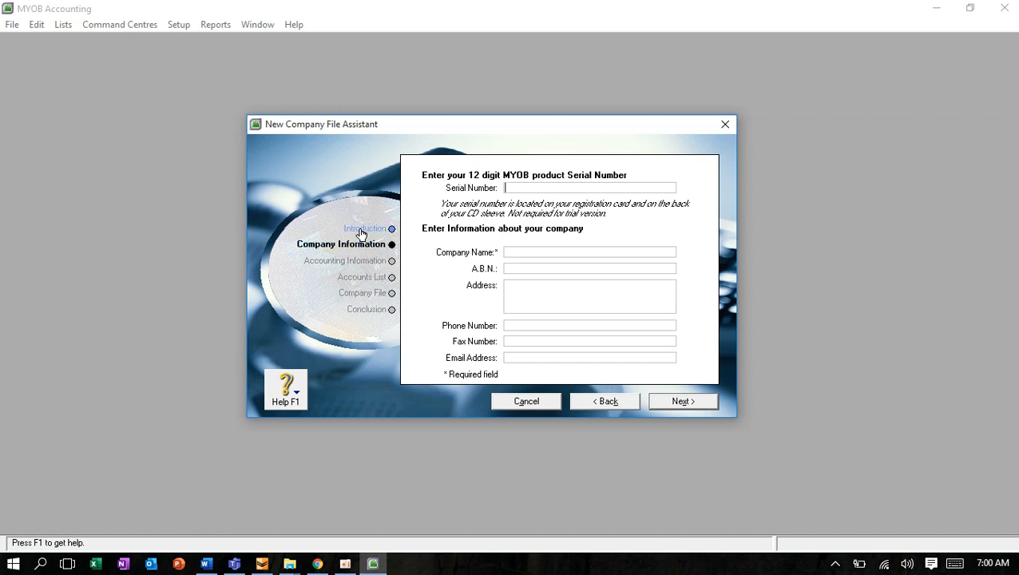
Try to leave the company information page with the company name left blank.
{"action": "left_click", "coordinate": [331, 296]}
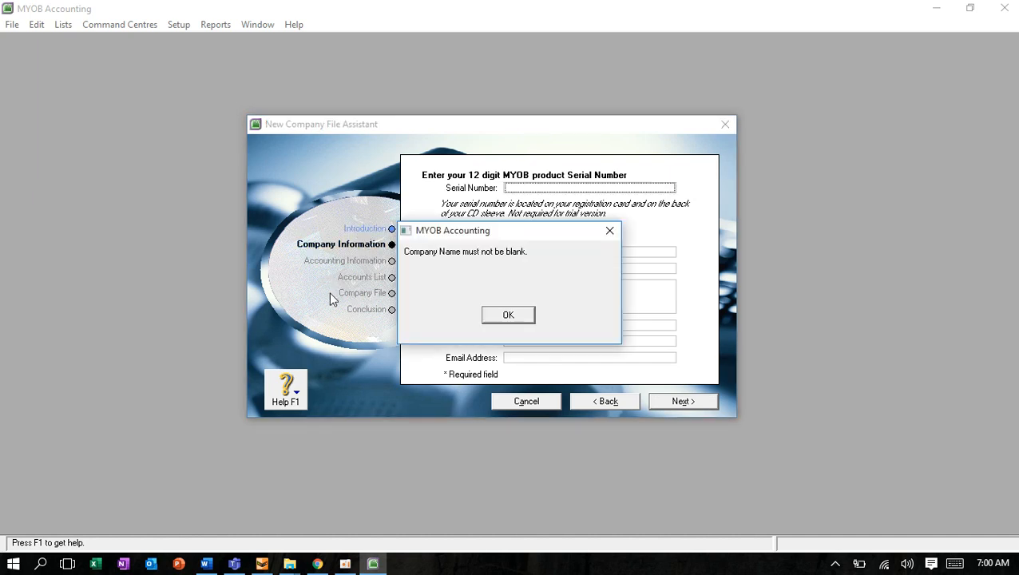
{"action": "left_click", "coordinate": [507, 315]}
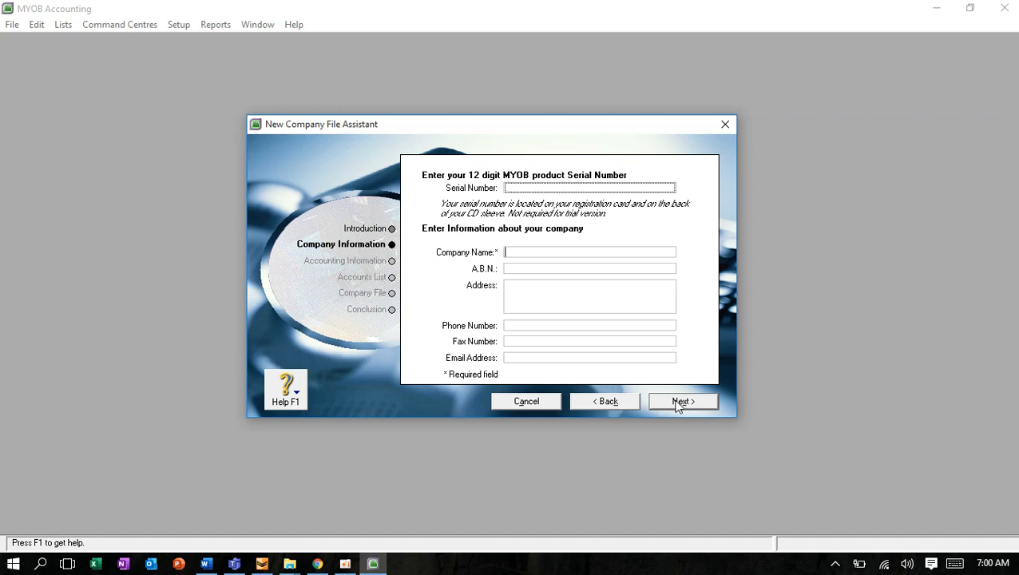
{"action": "left_click", "coordinate": [624, 401]}
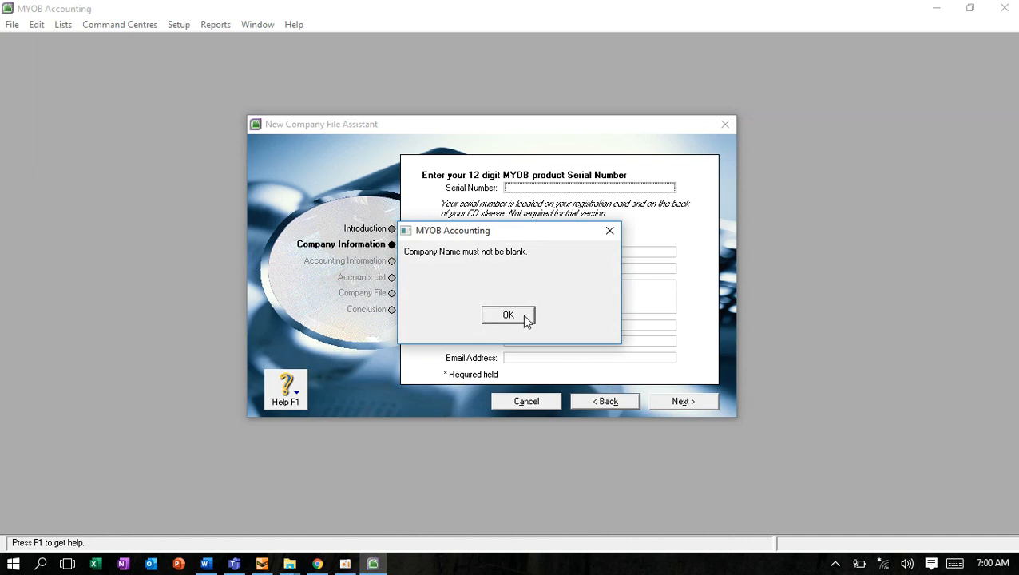
{"action": "left_click", "coordinate": [508, 315]}
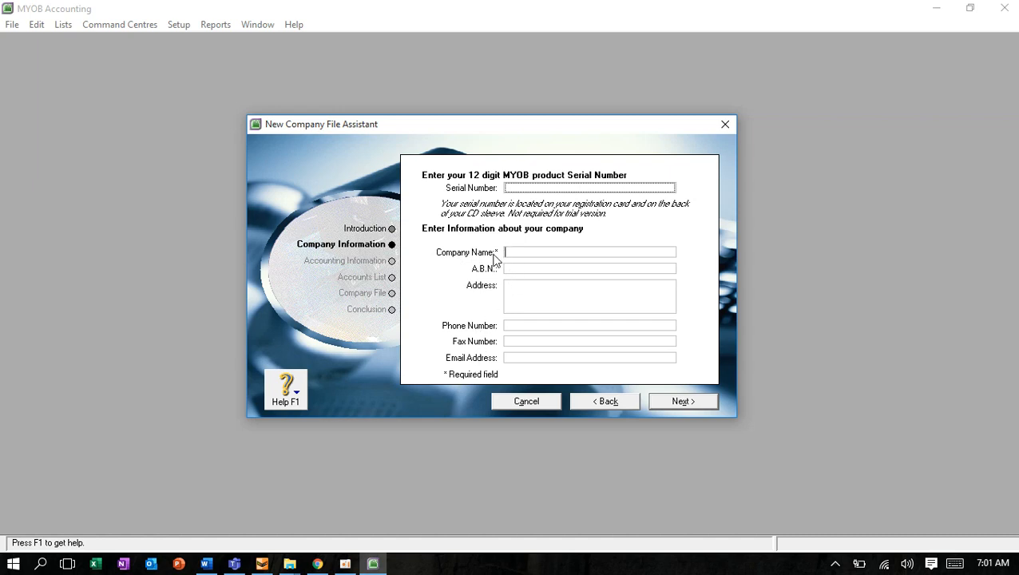
Copy the company name Salon Cantik from the Word document into the Company Name field in MYOB Accounting.
{"action": "left_click", "coordinate": [208, 563]}
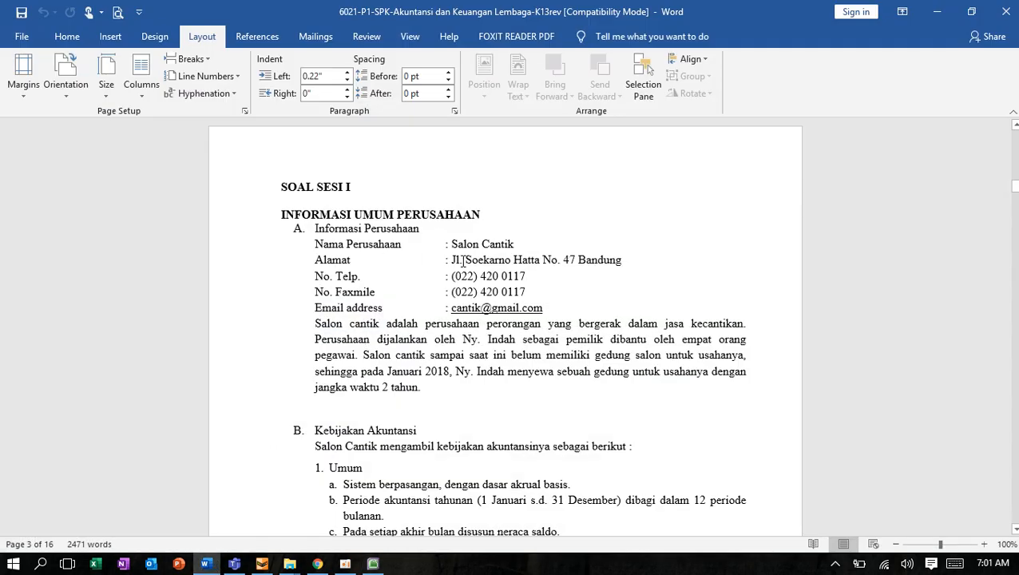
{"action": "left_click_drag", "start_coordinate": [469, 241], "coordinate": [513, 241]}
{"action": "key", "text": "ctrl+c"}
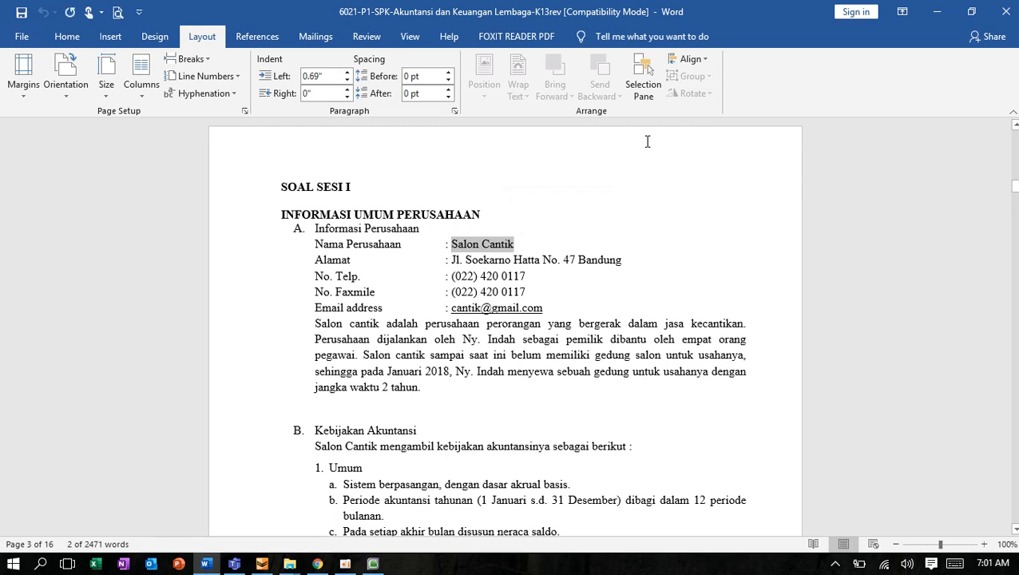
{"action": "left_click", "coordinate": [373, 564]}
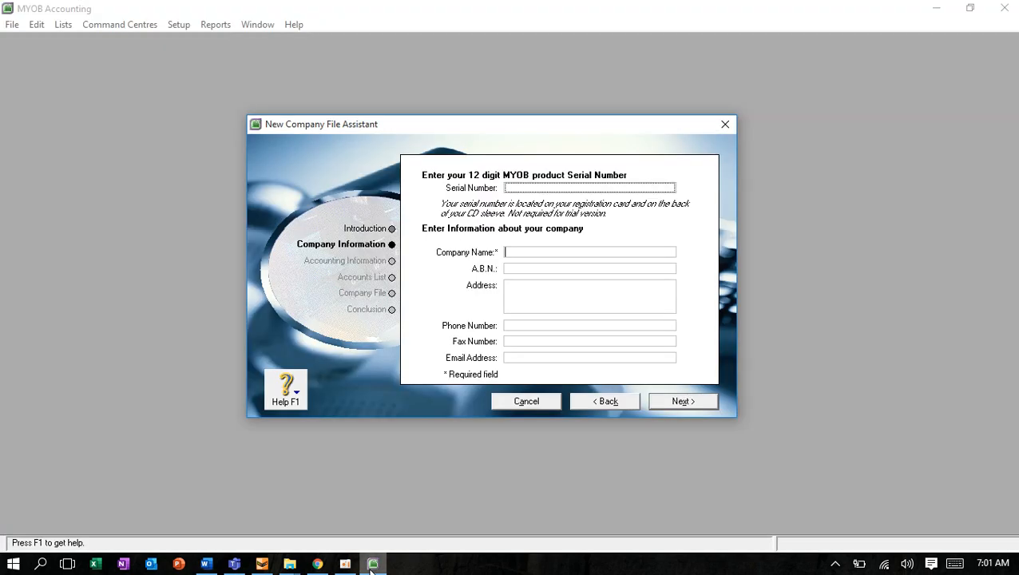
{"action": "right_click", "coordinate": [557, 251]}
{"action": "left_click", "coordinate": [593, 314]}
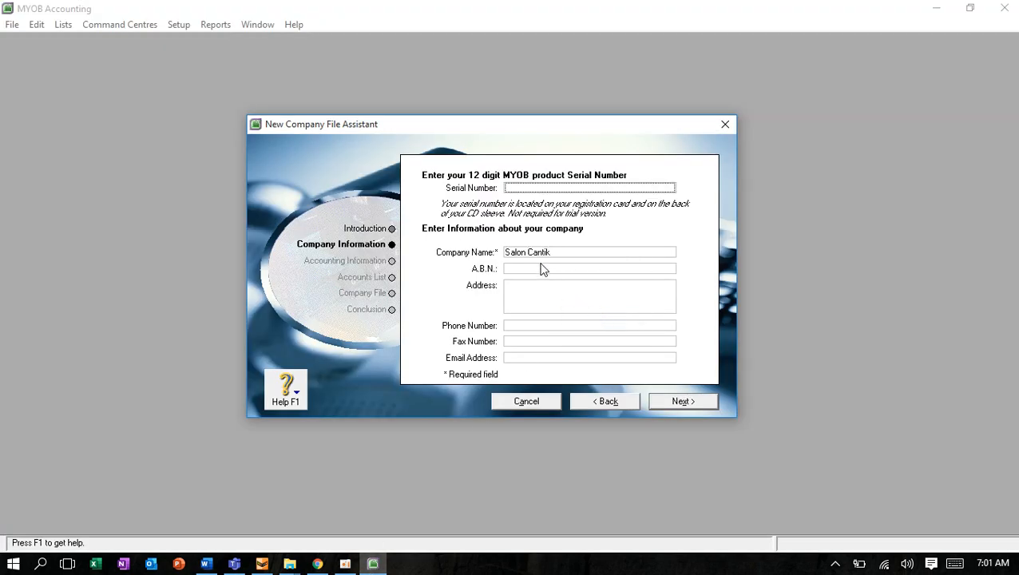
Copy the company's street address from the Word document into the Address field of the new MYOB company file.
{"action": "left_click", "coordinate": [539, 289]}
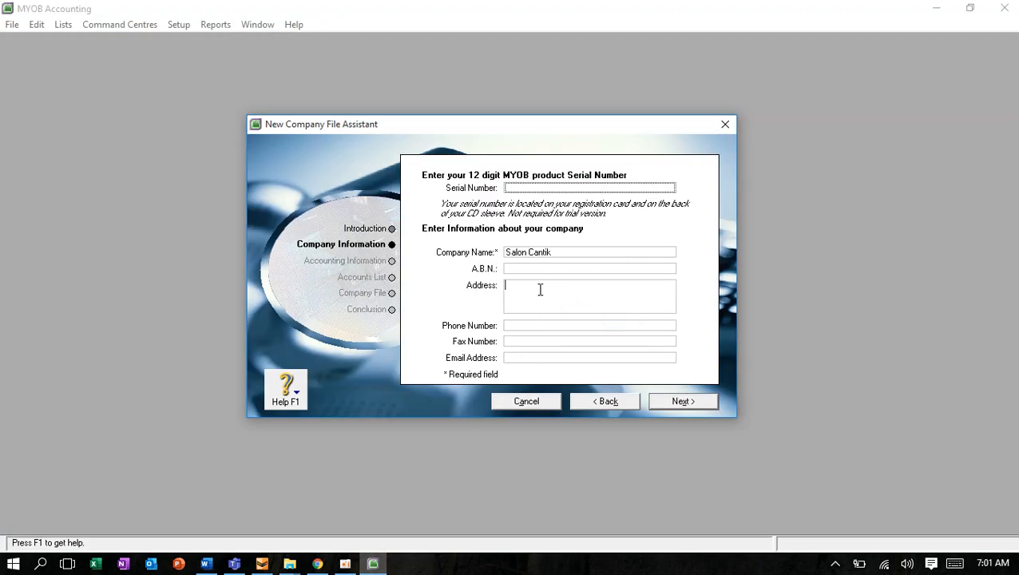
{"action": "left_click", "coordinate": [214, 564]}
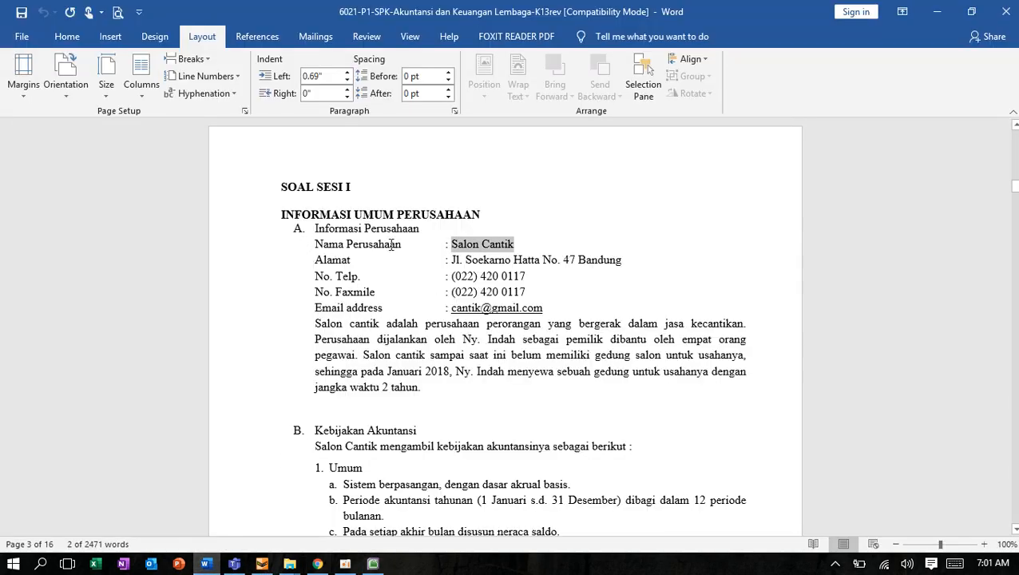
{"action": "left_click_drag", "start_coordinate": [452, 259], "coordinate": [625, 263]}
{"action": "key", "text": "ctrl+c"}
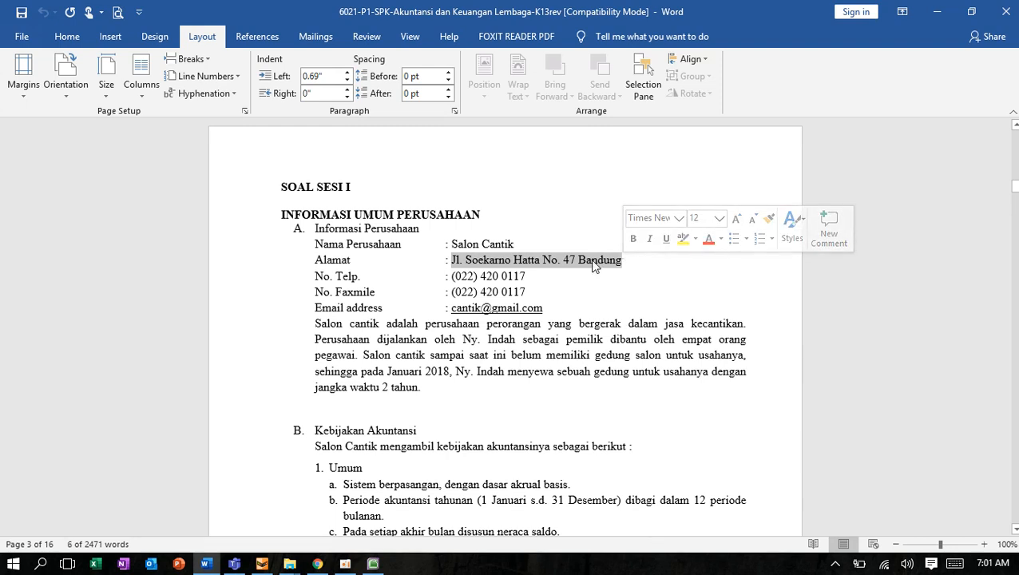
{"action": "left_click", "coordinate": [373, 563]}
{"action": "right_click", "coordinate": [523, 288]}
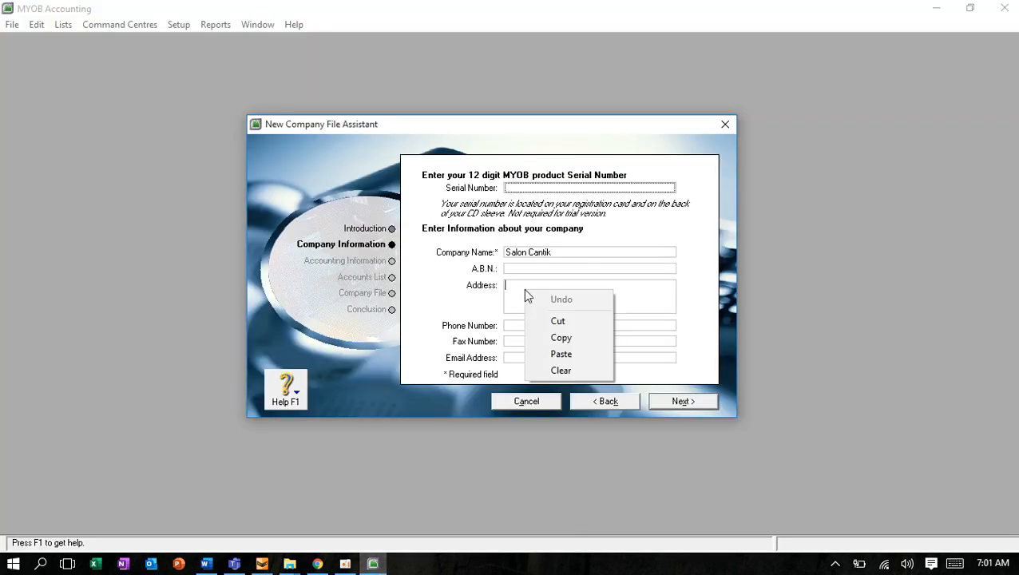
{"action": "left_click", "coordinate": [565, 353]}
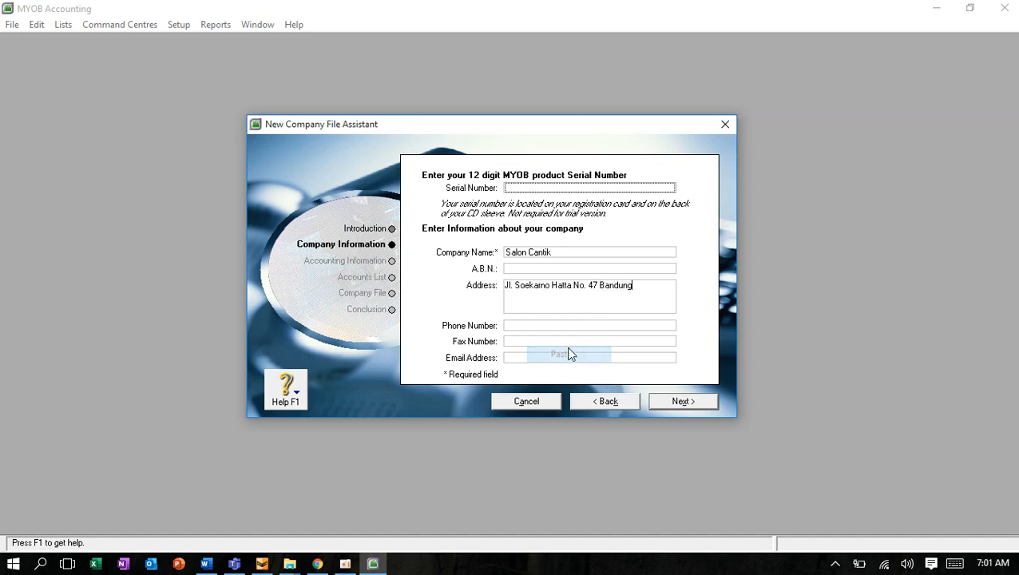
Copy the company's phone number from the Word document into both the Phone Number and Fax Number fields in MYOB.
{"action": "left_click", "coordinate": [518, 327]}
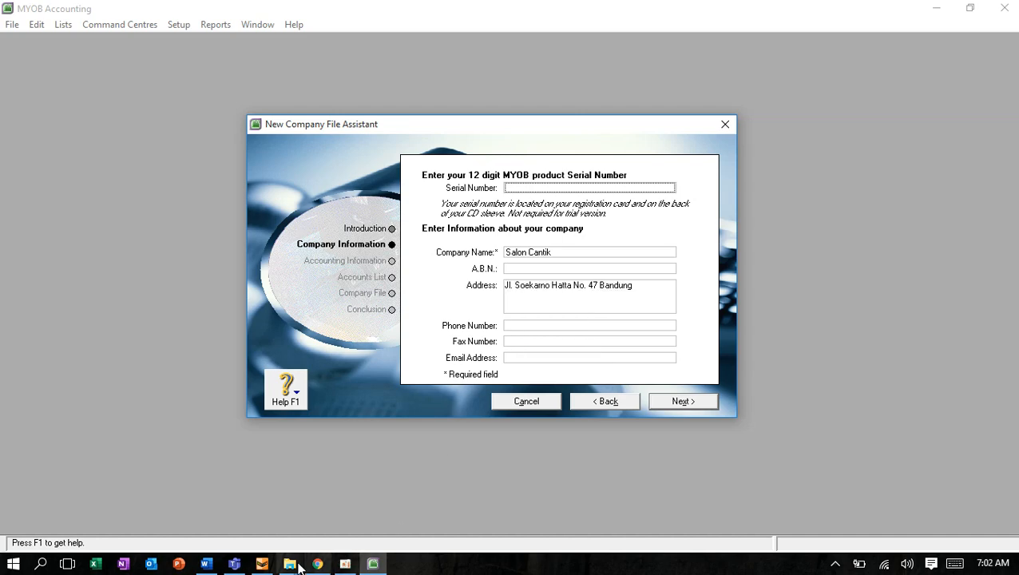
{"action": "left_click", "coordinate": [206, 564]}
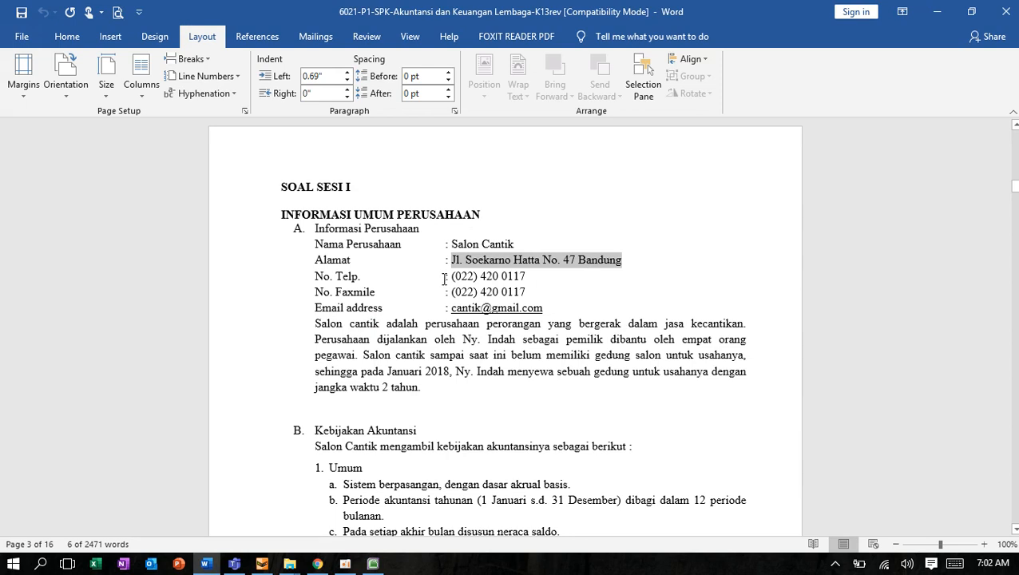
{"action": "left_click_drag", "start_coordinate": [449, 276], "coordinate": [524, 276]}
{"action": "key", "text": "ctrl+c"}
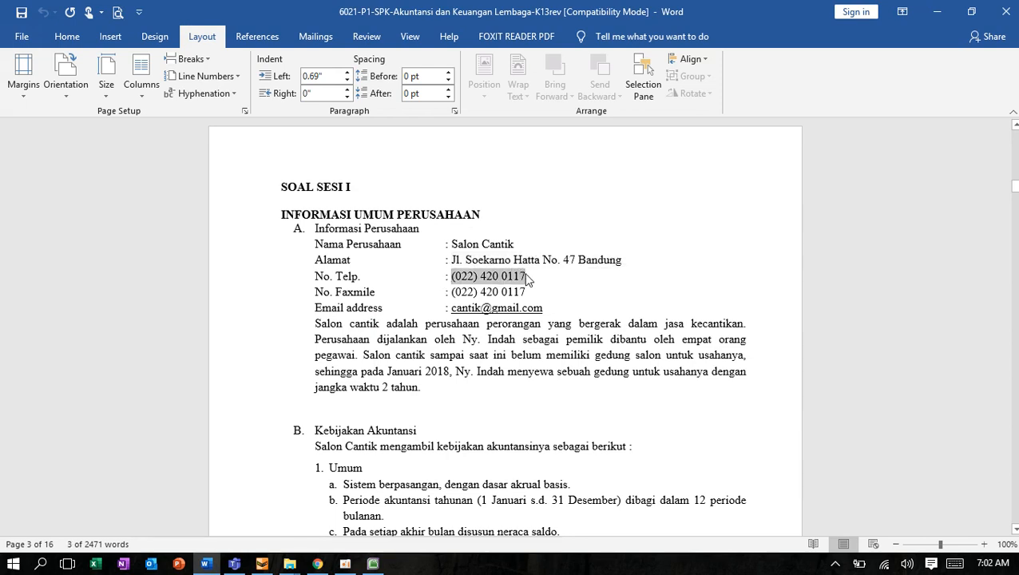
{"action": "left_click", "coordinate": [372, 563]}
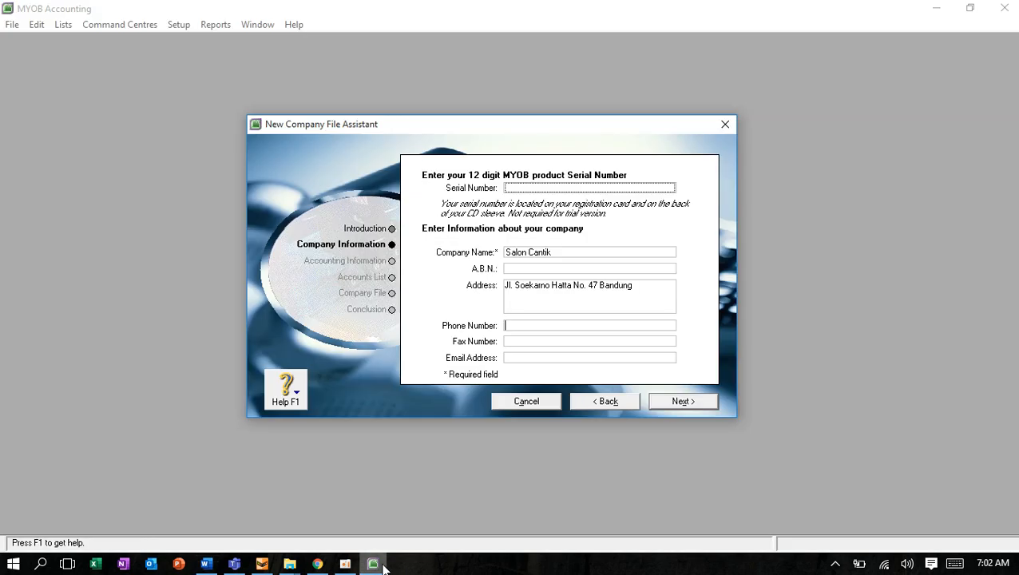
{"action": "right_click", "coordinate": [515, 325]}
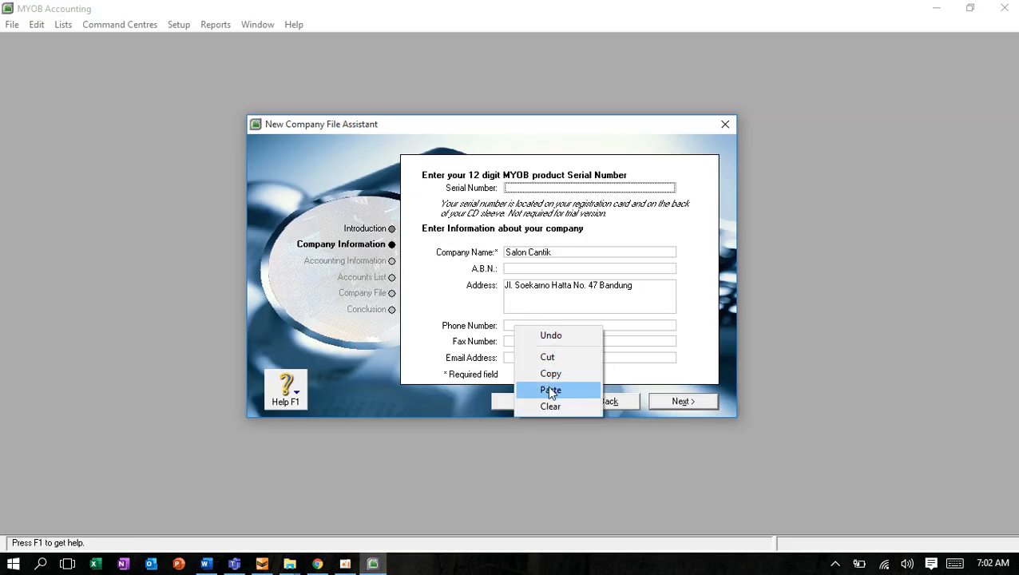
{"action": "left_click", "coordinate": [550, 391]}
{"action": "right_click", "coordinate": [519, 342]}
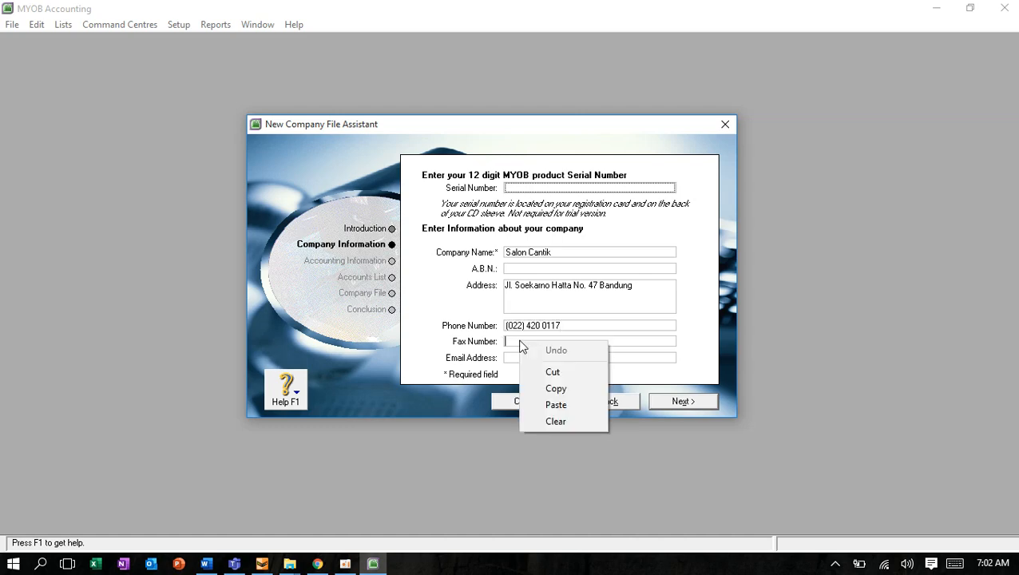
{"action": "left_click", "coordinate": [554, 406]}
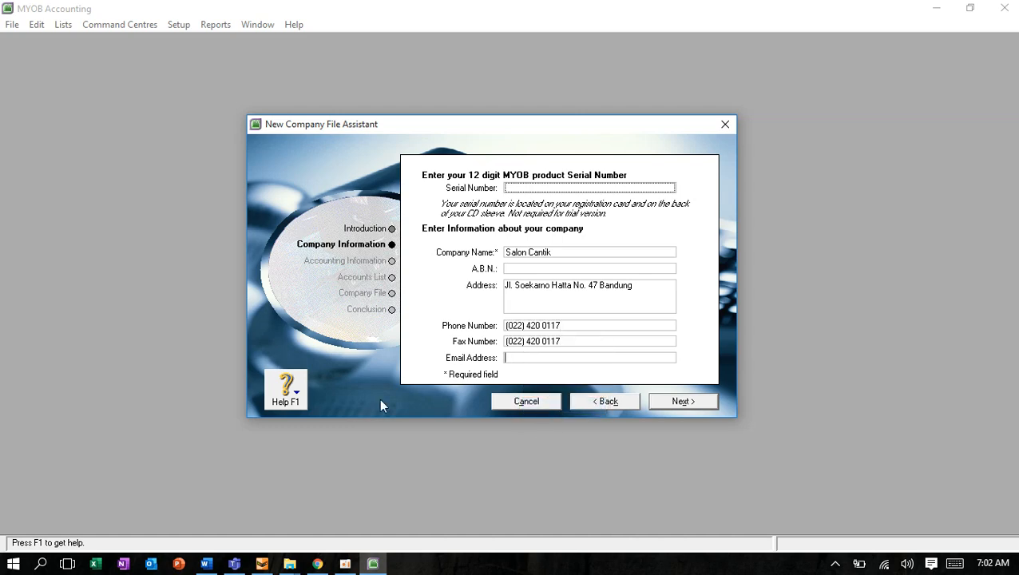
Copy the company's e-mail from the Word document into the Email Address field in MYOB Accounting and continue to the accounting information page.
{"action": "left_click", "coordinate": [206, 564]}
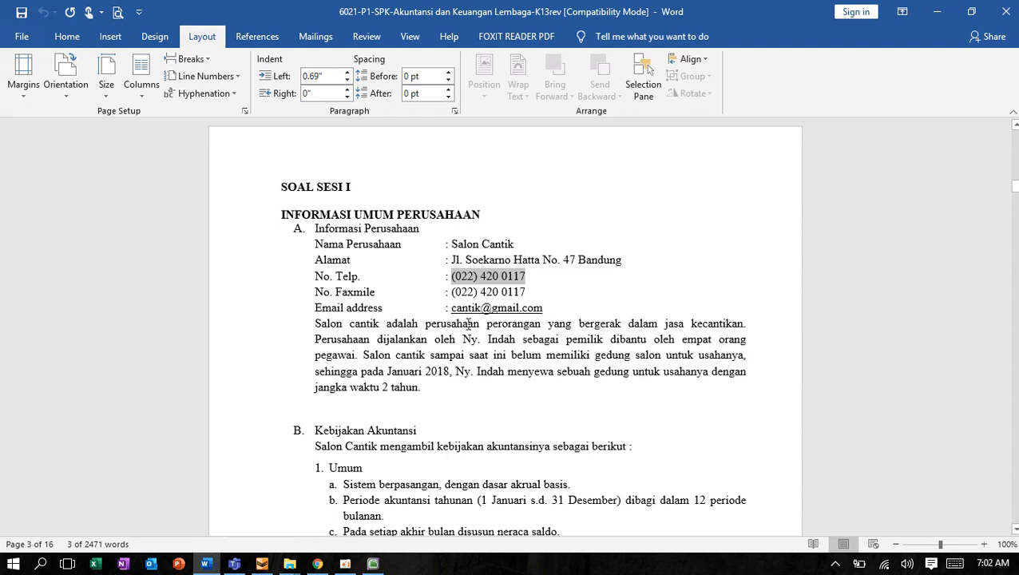
{"action": "left_click_drag", "start_coordinate": [452, 307], "coordinate": [541, 310]}
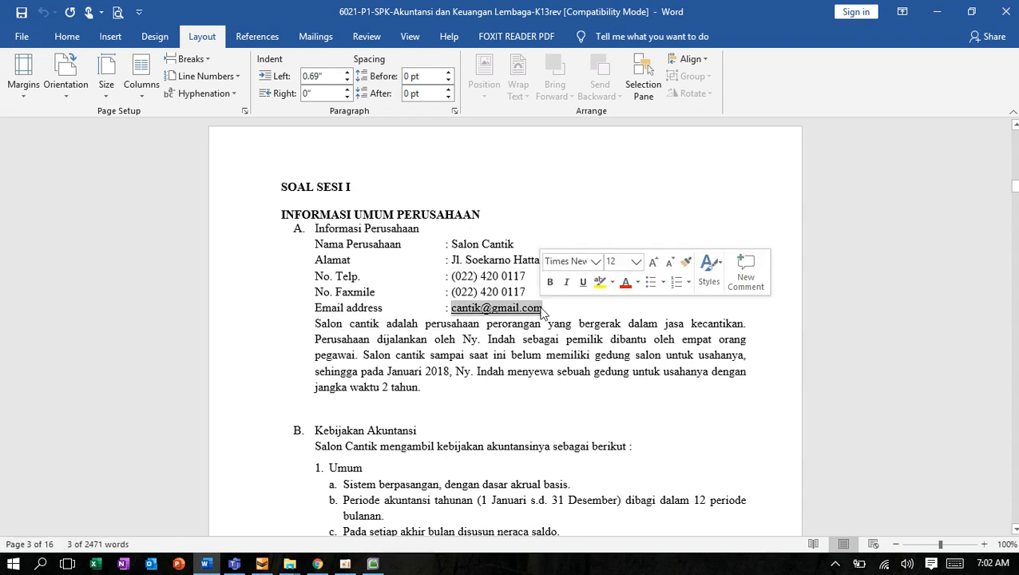
{"action": "key", "text": "ctrl+c"}
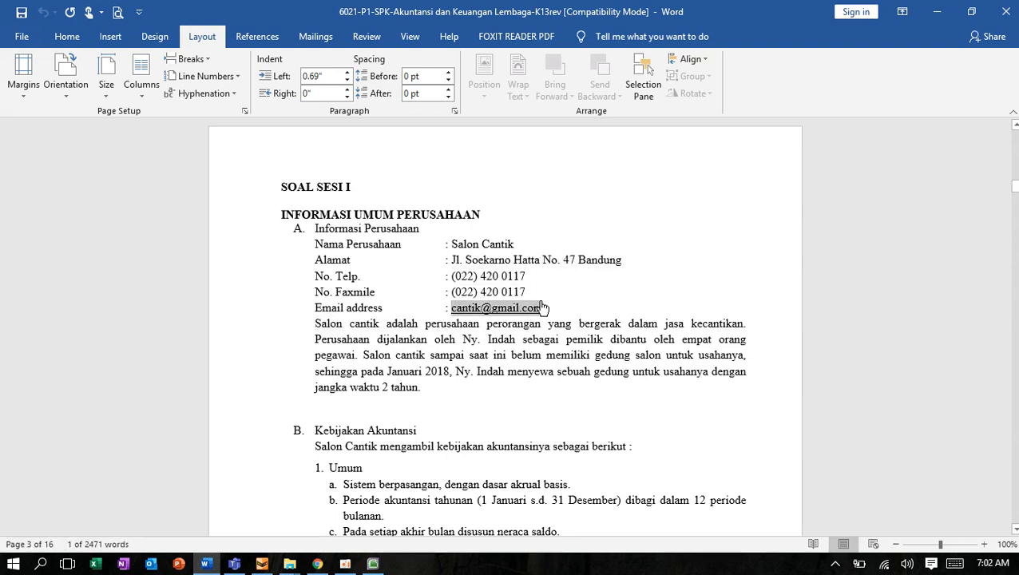
{"action": "left_click", "coordinate": [372, 564]}
{"action": "right_click", "coordinate": [524, 354]}
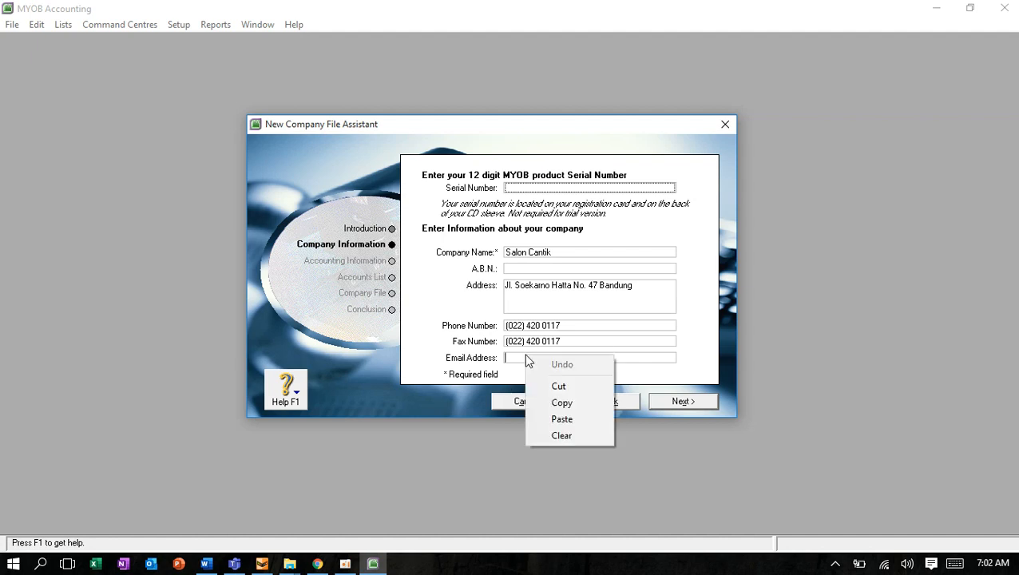
{"action": "left_click", "coordinate": [567, 417]}
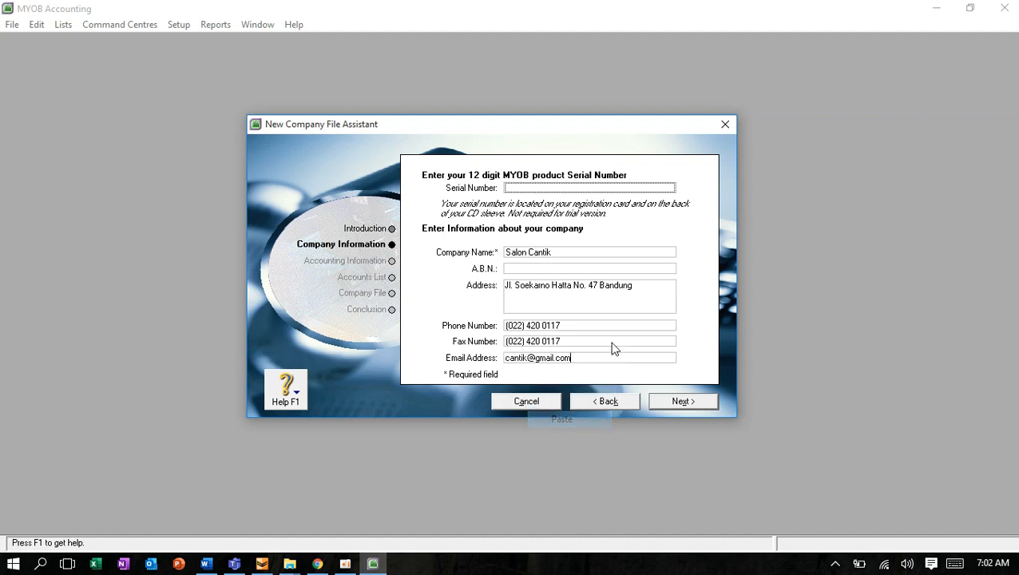
{"action": "left_click", "coordinate": [683, 402]}
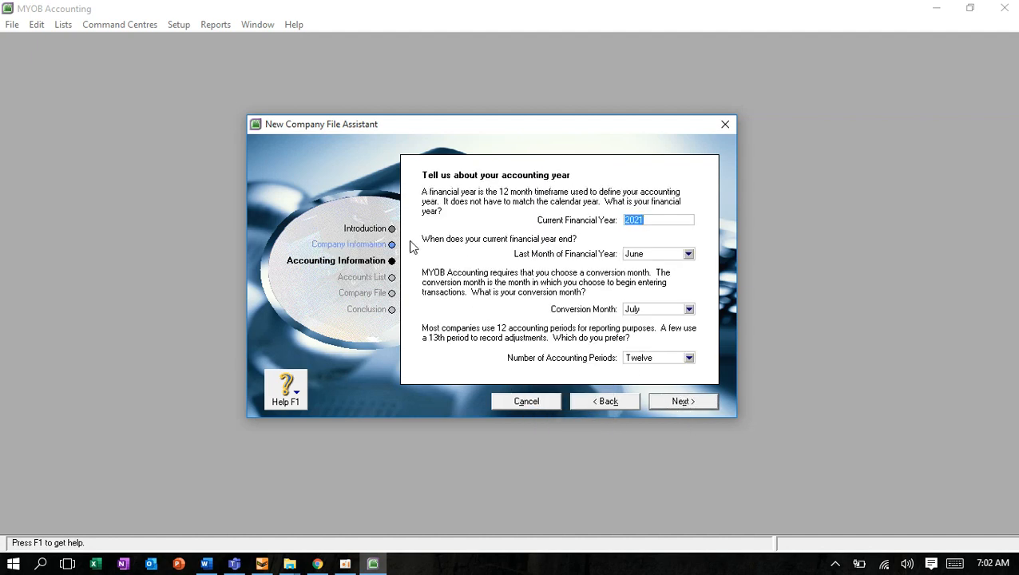
Review the completed company information page again and return to the accounting year settings.
{"action": "left_click", "coordinate": [346, 245]}
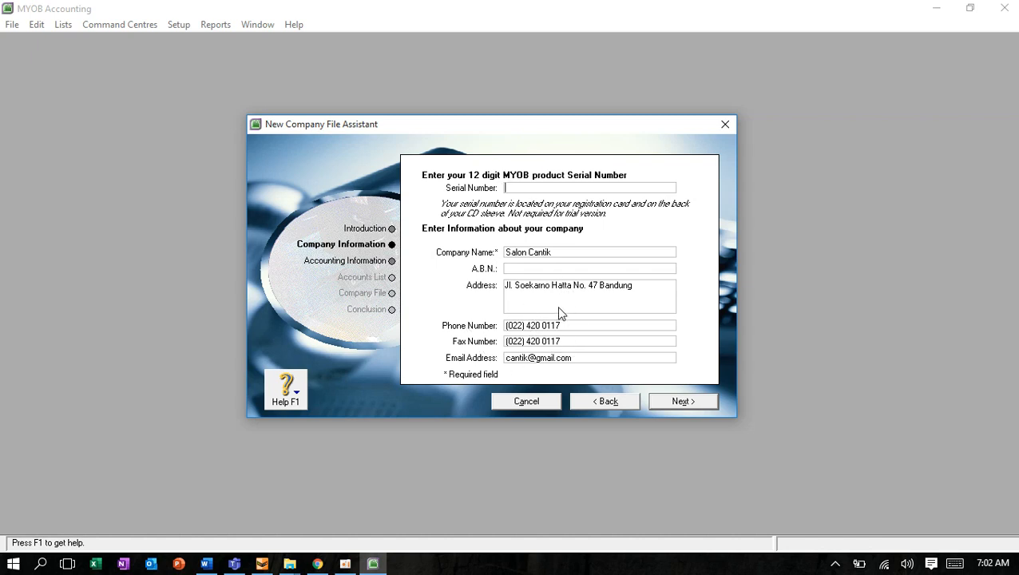
{"action": "left_click", "coordinate": [352, 266]}
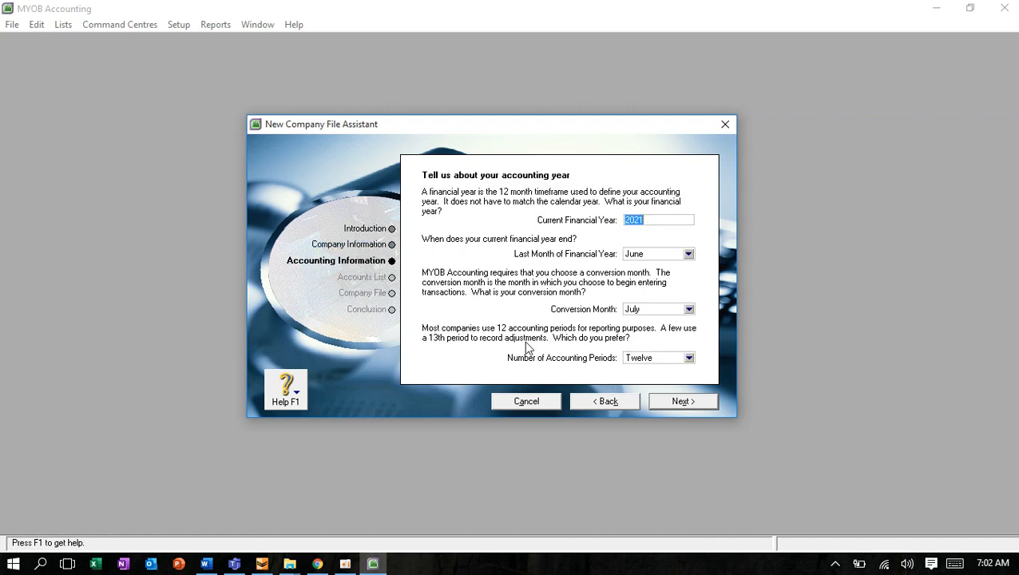
{"action": "left_click", "coordinate": [357, 244]}
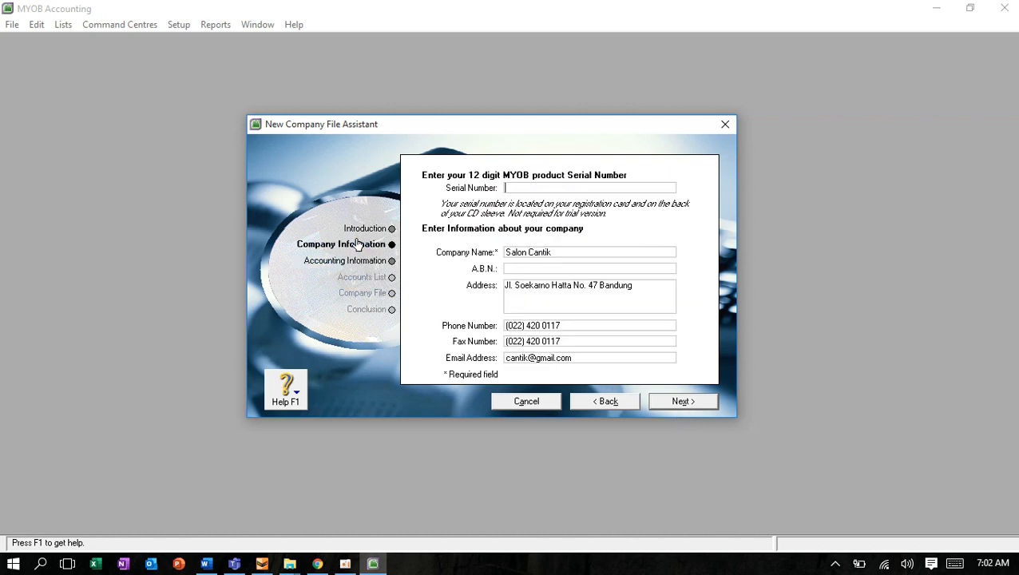
{"action": "left_click", "coordinate": [685, 403]}
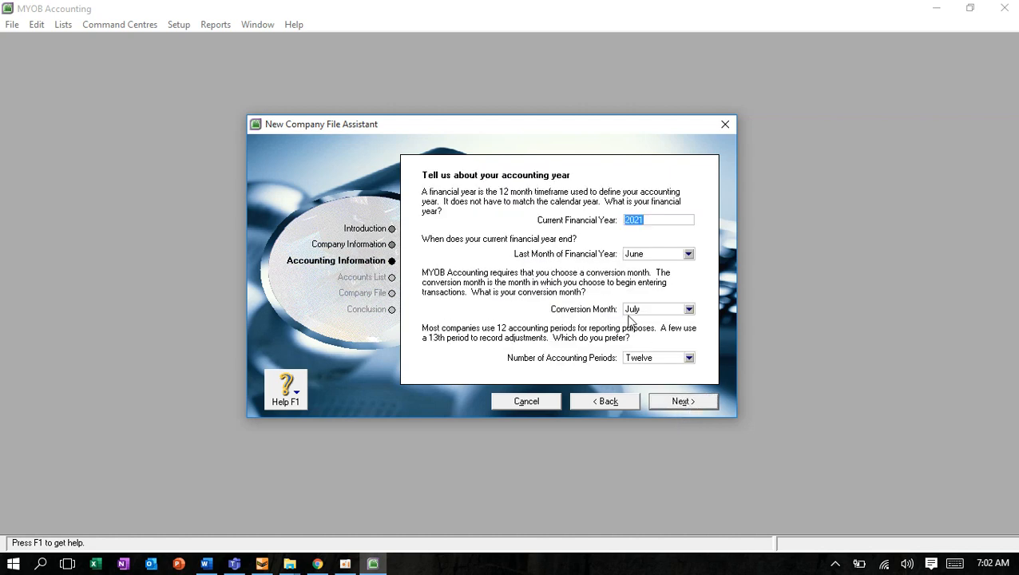
Look up the trial balance year in the Word document and set the Current Financial Year to 2018 in MYOB Accounting.
{"action": "left_click_drag", "start_coordinate": [451, 123], "coordinate": [449, 122]}
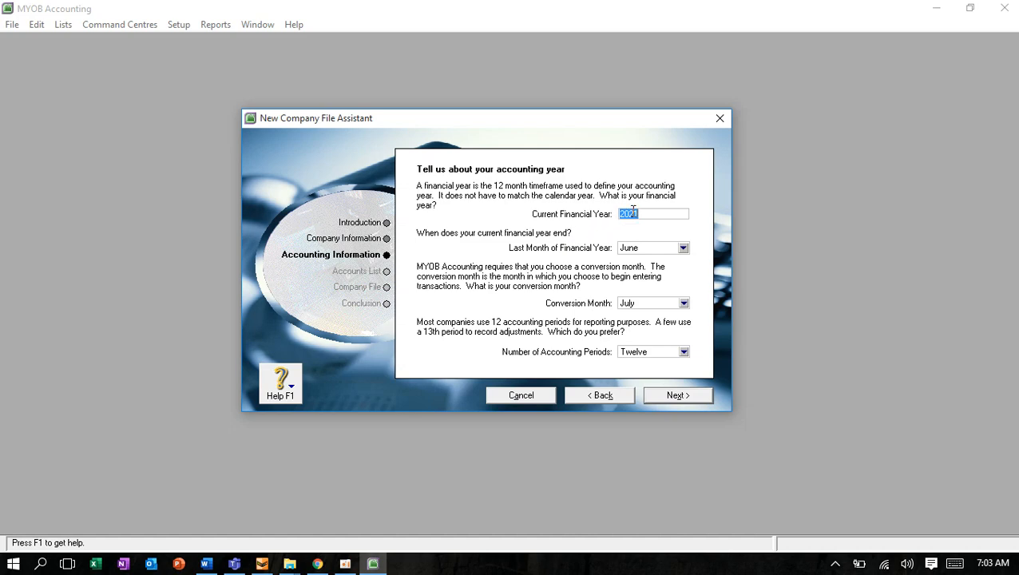
{"action": "left_click", "coordinate": [210, 568]}
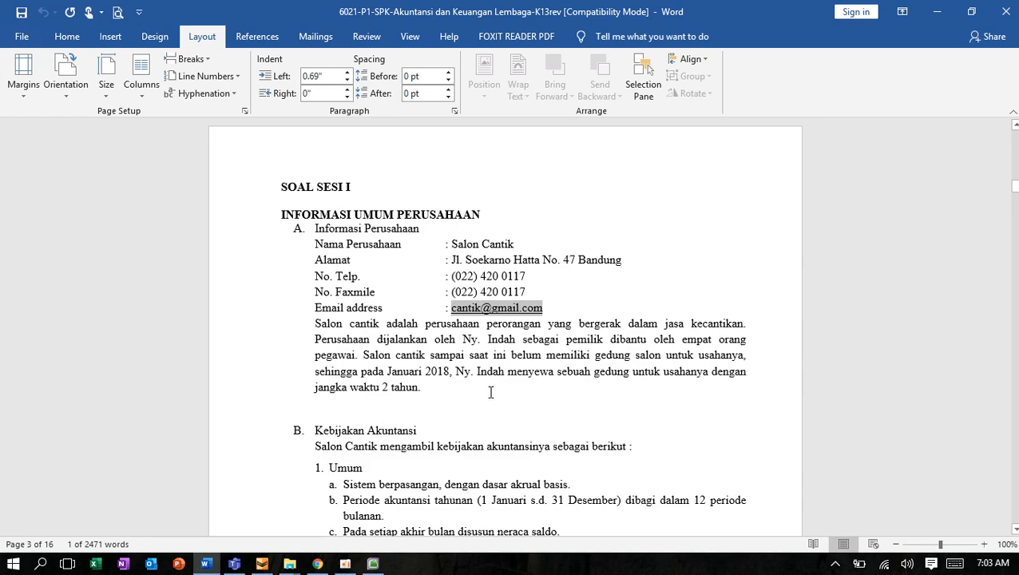
{"action": "scroll", "coordinate": [491, 388], "scroll_direction": "down", "scroll_amount": 2}
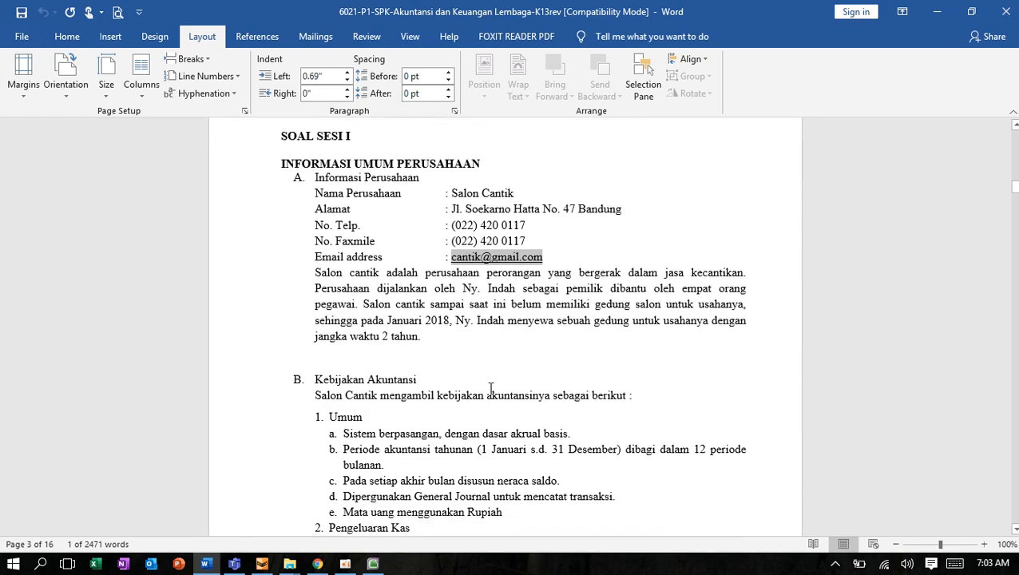
{"action": "scroll", "coordinate": [491, 385], "scroll_direction": "down", "scroll_amount": 15}
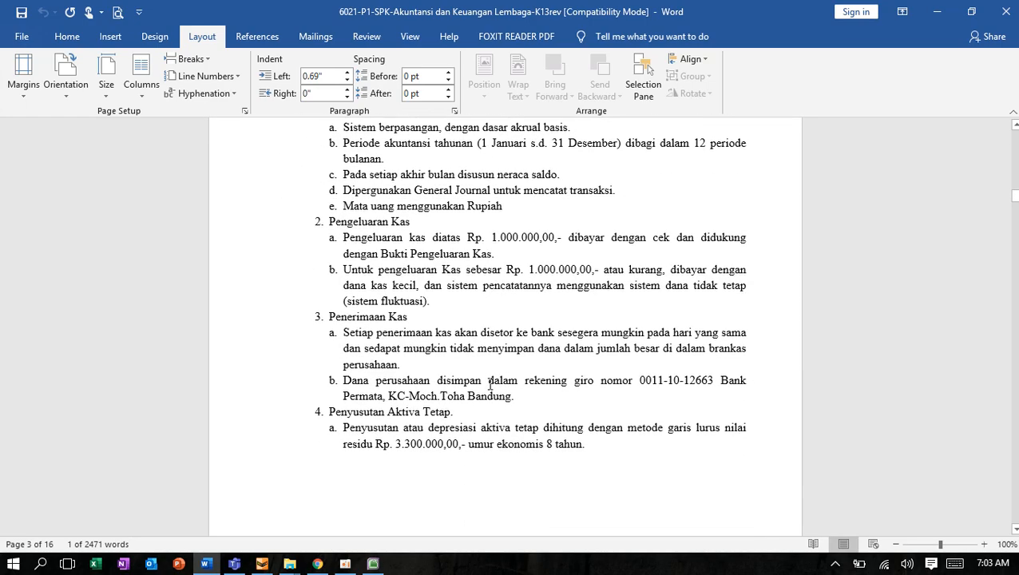
{"action": "scroll", "coordinate": [484, 375], "scroll_direction": "down", "scroll_amount": 20}
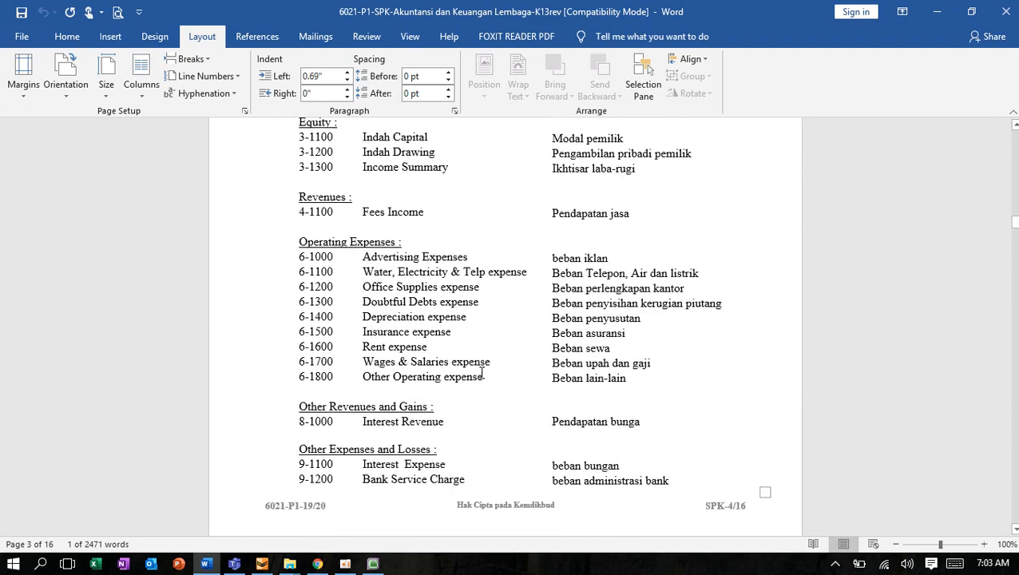
{"action": "scroll", "coordinate": [479, 371], "scroll_direction": "down", "scroll_amount": 3}
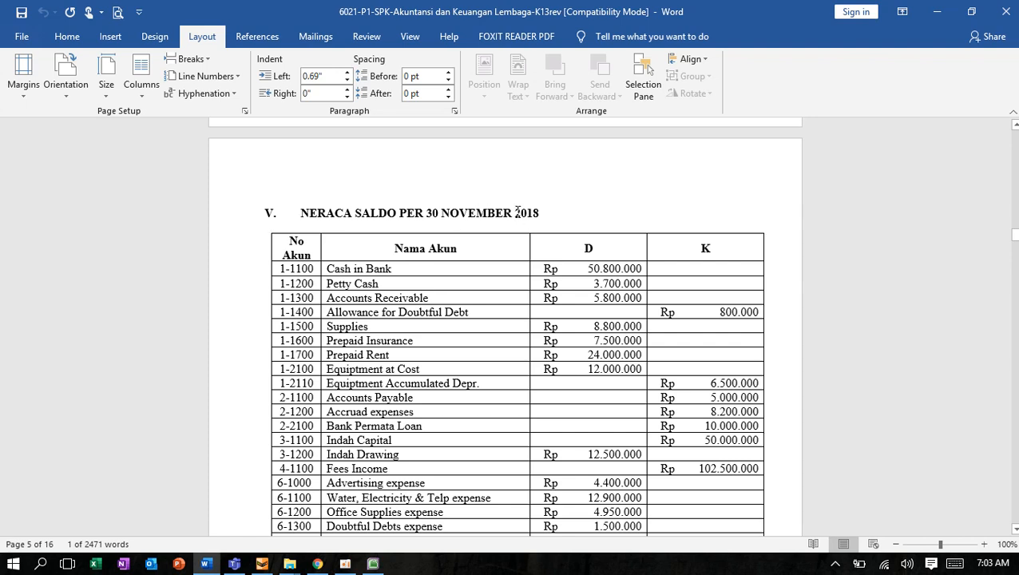
{"action": "left_click_drag", "start_coordinate": [514, 213], "coordinate": [548, 214]}
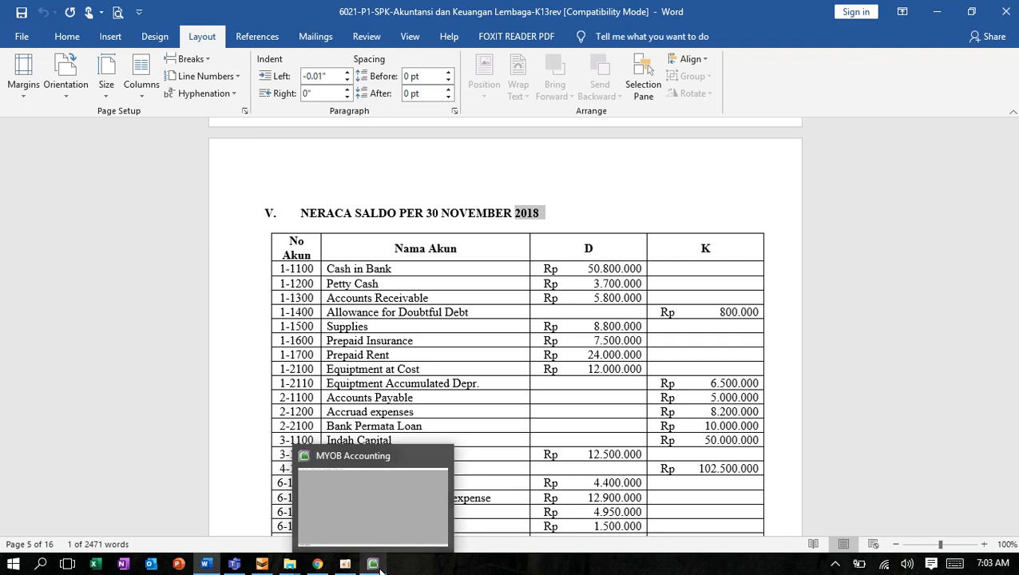
{"action": "left_click", "coordinate": [380, 564]}
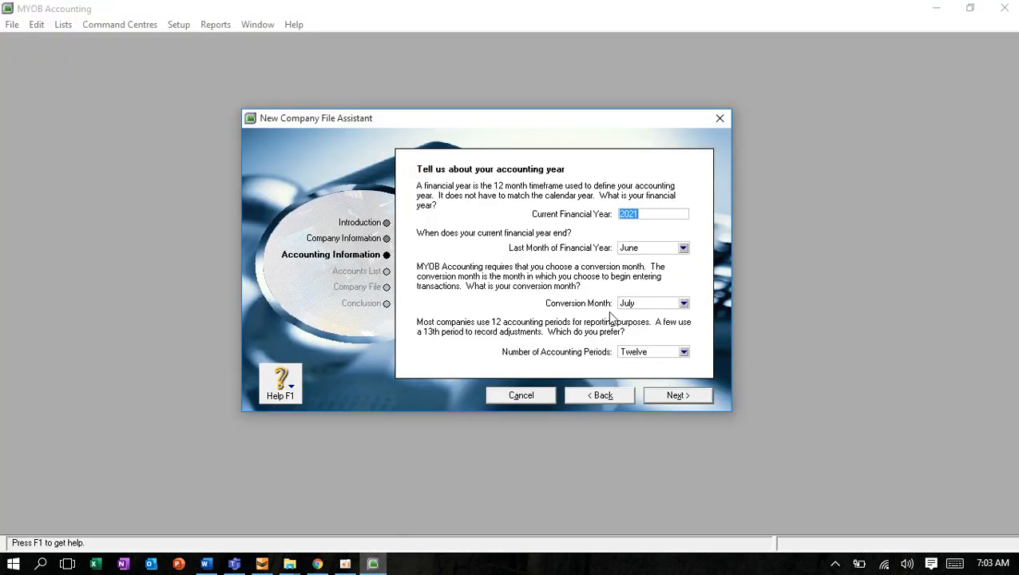
{"action": "type", "text": "2018"}
Set the last month of the financial year to December and, after checking the trial balance date in Word, the conversion month to December.
{"action": "left_click", "coordinate": [684, 249]}
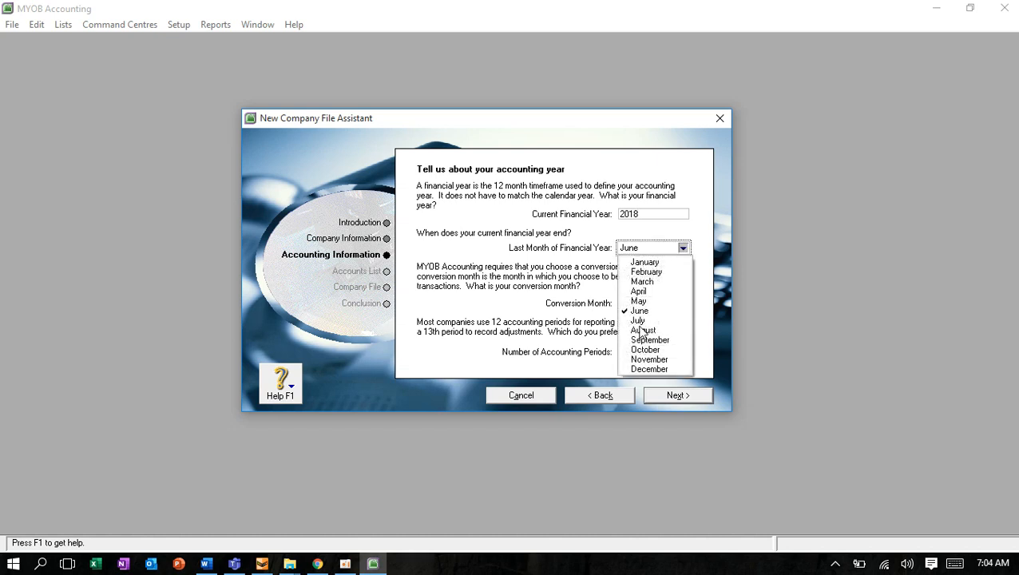
{"action": "left_click", "coordinate": [646, 369]}
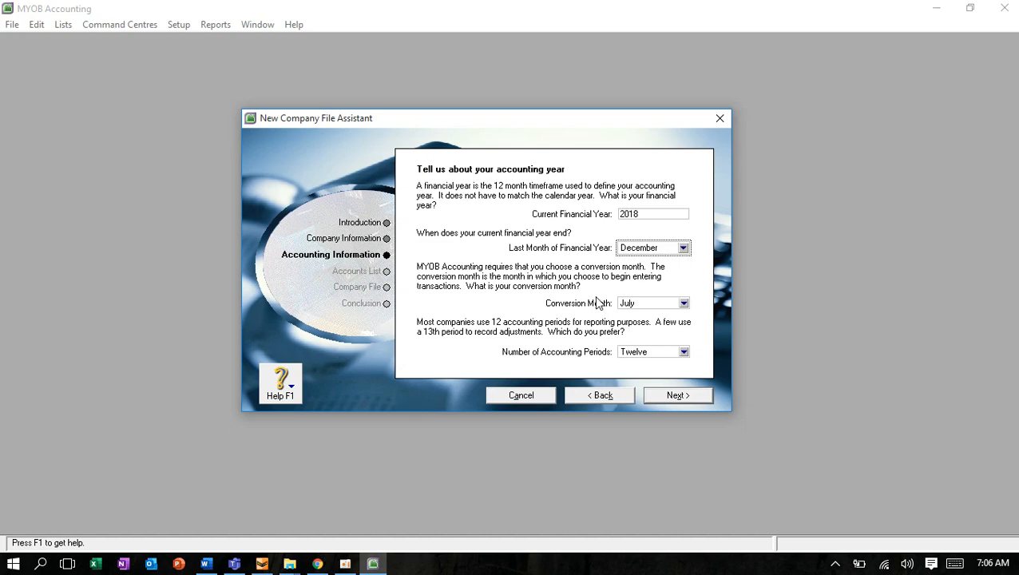
{"action": "left_click", "coordinate": [206, 563]}
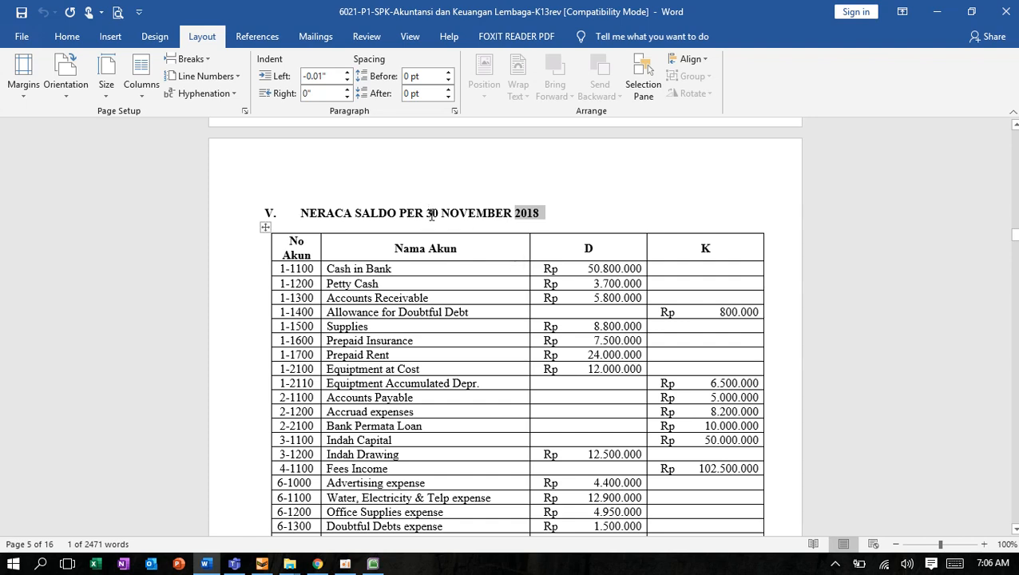
{"action": "left_click_drag", "start_coordinate": [431, 216], "coordinate": [495, 217]}
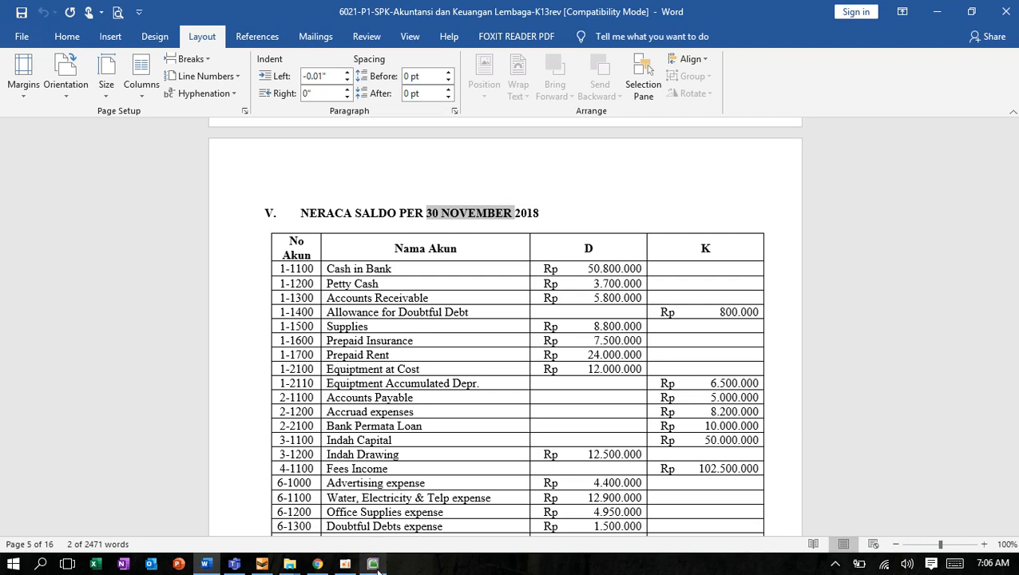
{"action": "left_click", "coordinate": [374, 565]}
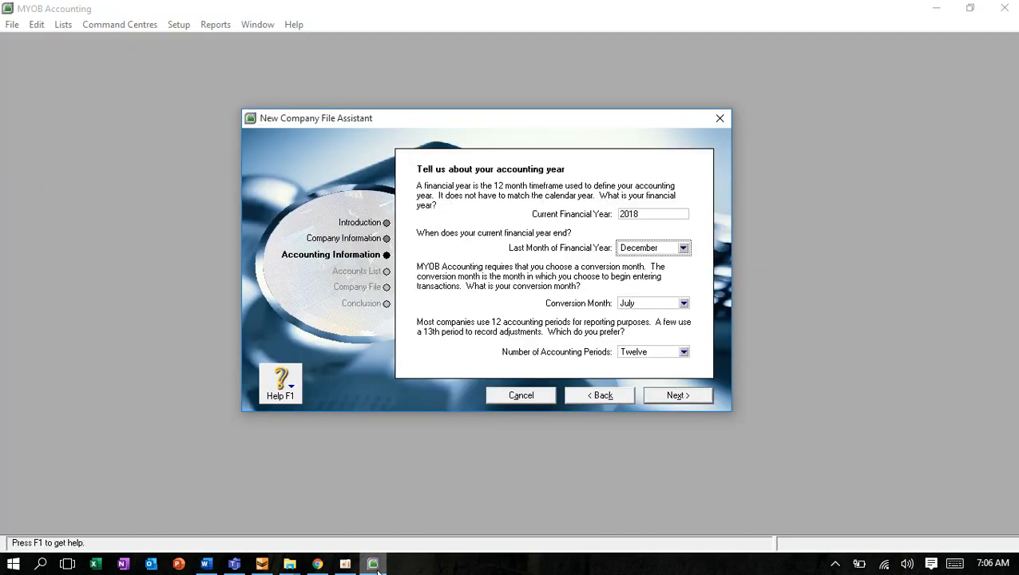
{"action": "left_click", "coordinate": [628, 306]}
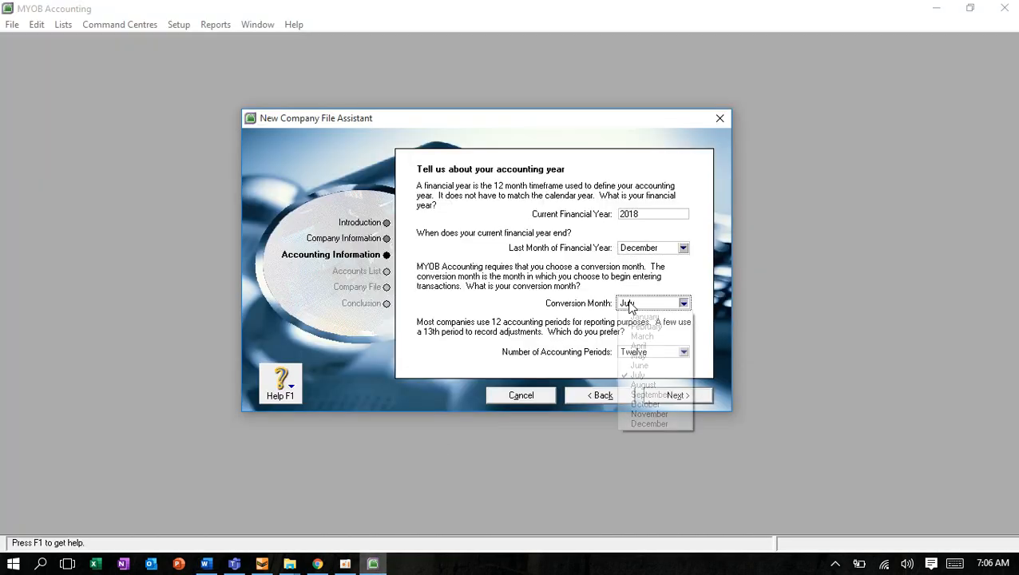
{"action": "left_click", "coordinate": [646, 424]}
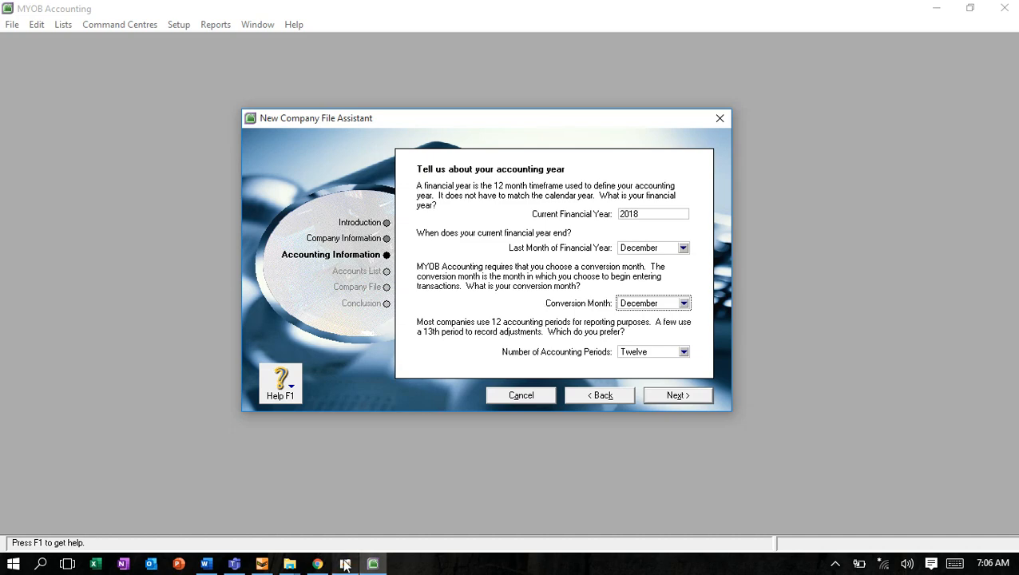
Recheck the trial balance date in the Word document, and confirm the accounting information in MYOB Accounting with twelve accounting periods.
{"action": "left_click", "coordinate": [206, 563]}
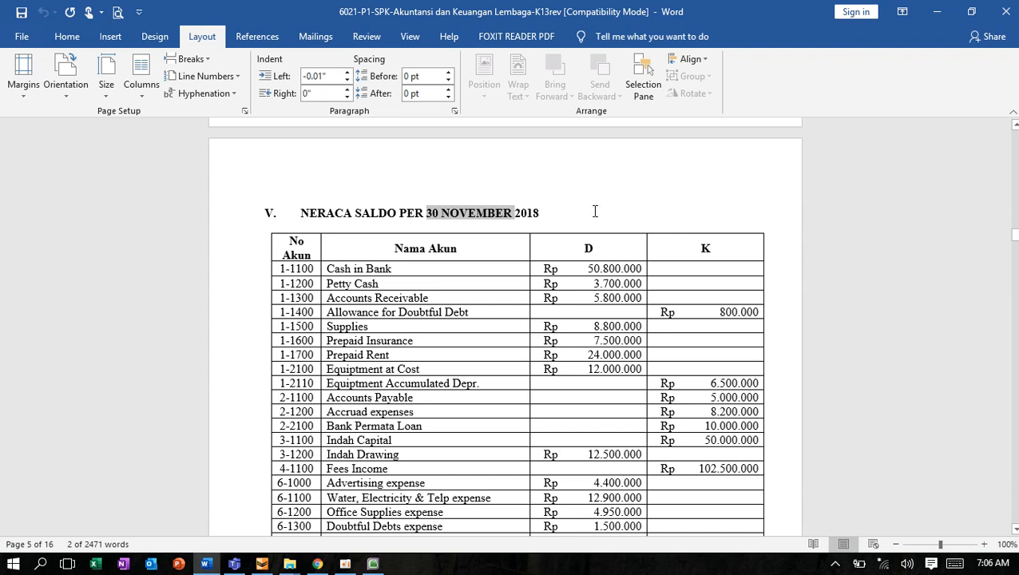
{"action": "left_click", "coordinate": [595, 211]}
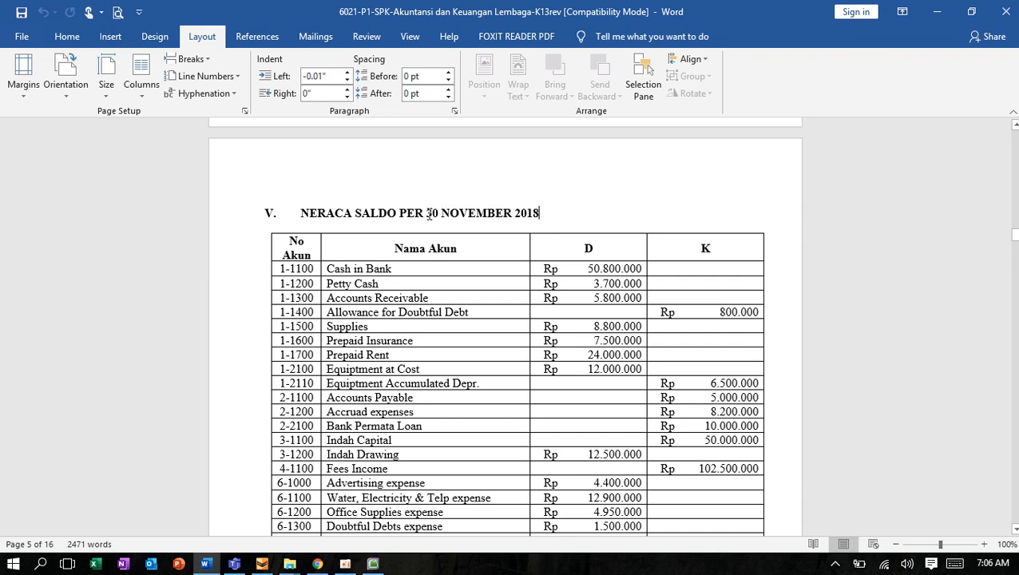
{"action": "left_click_drag", "start_coordinate": [429, 213], "coordinate": [483, 212]}
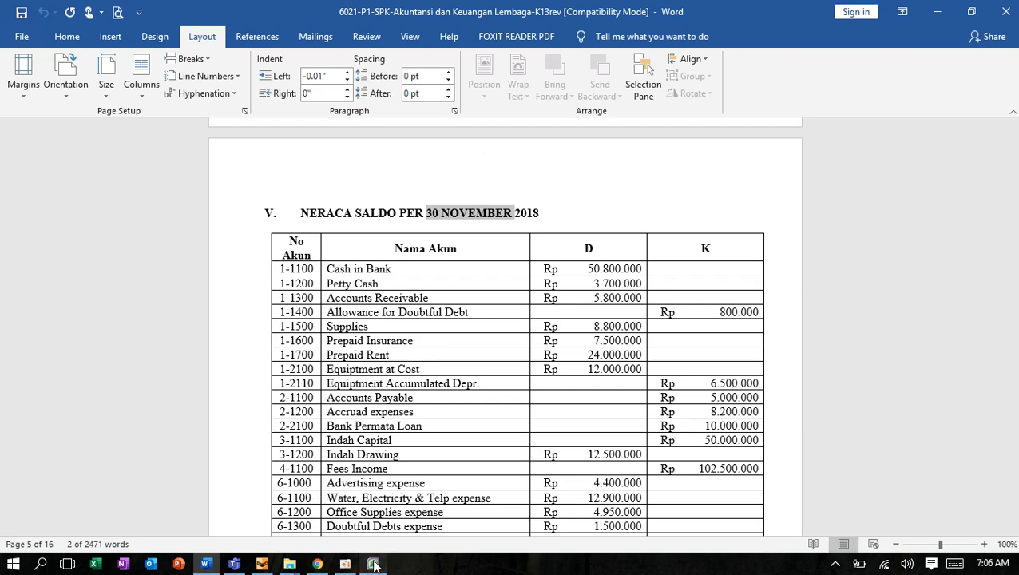
{"action": "left_click", "coordinate": [372, 563]}
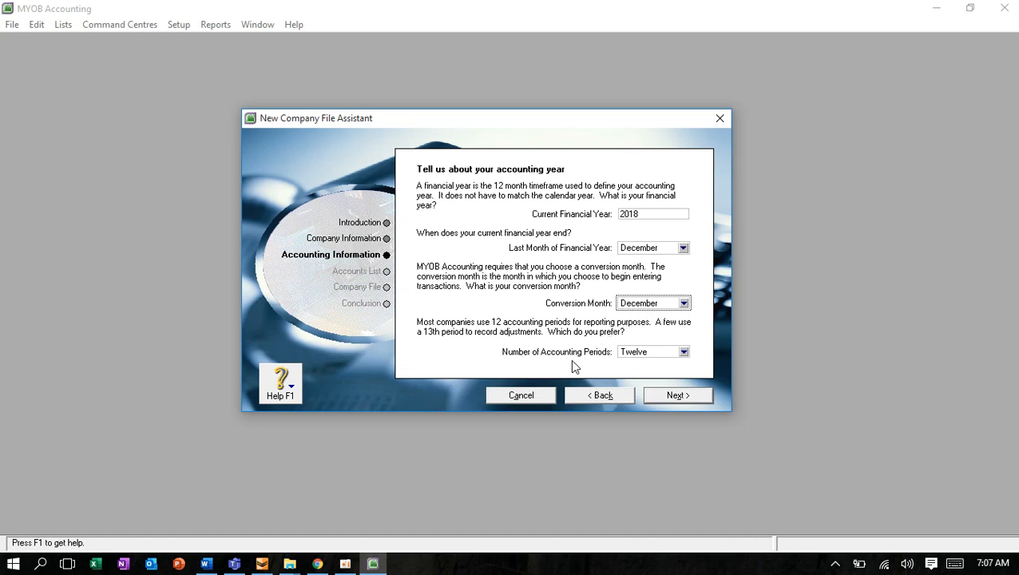
{"action": "left_click", "coordinate": [677, 396]}
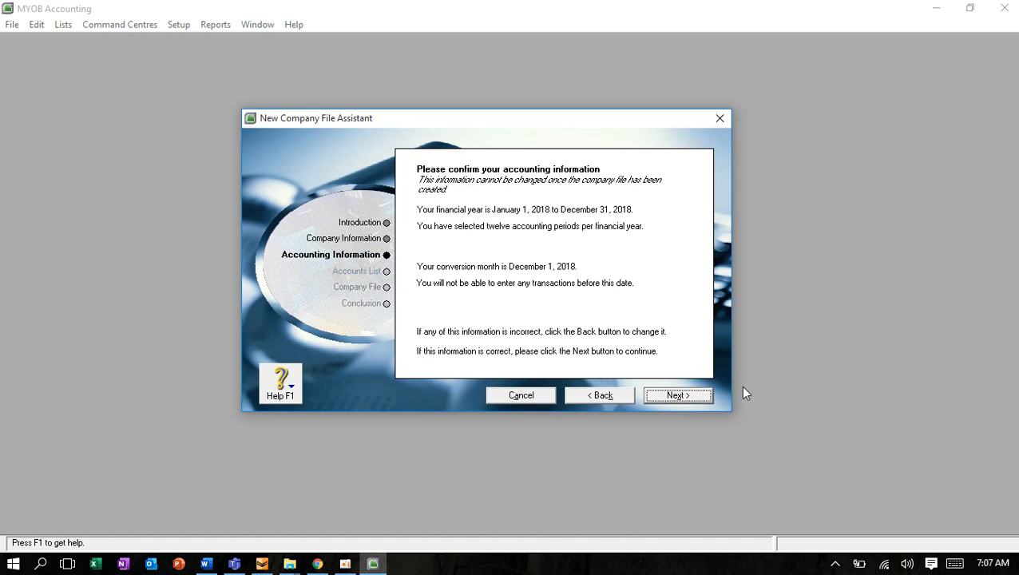
{"action": "left_click", "coordinate": [675, 395]}
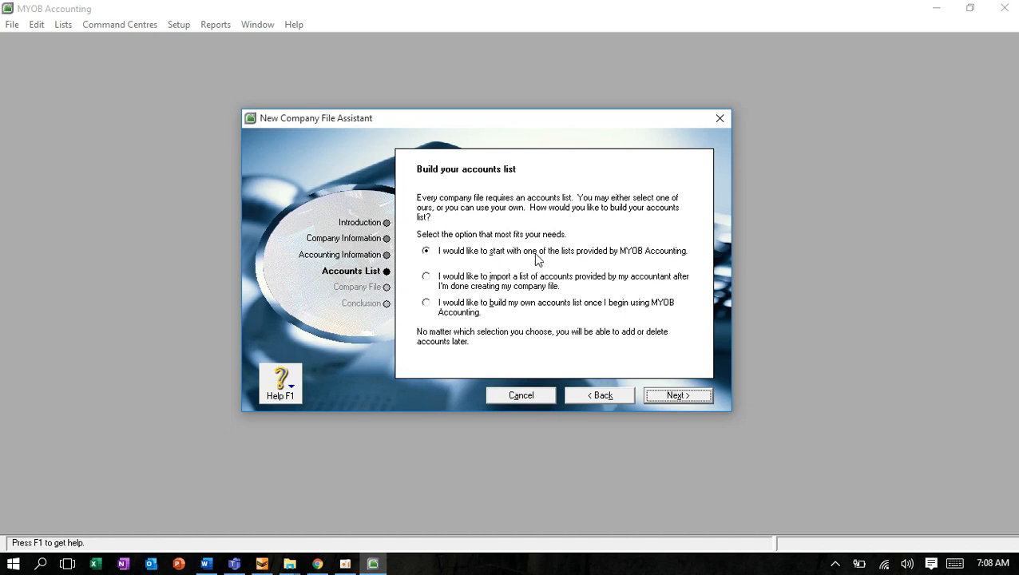
Choose to build my own accounts list once I begin using MYOB Accounting.
{"action": "left_click", "coordinate": [426, 277]}
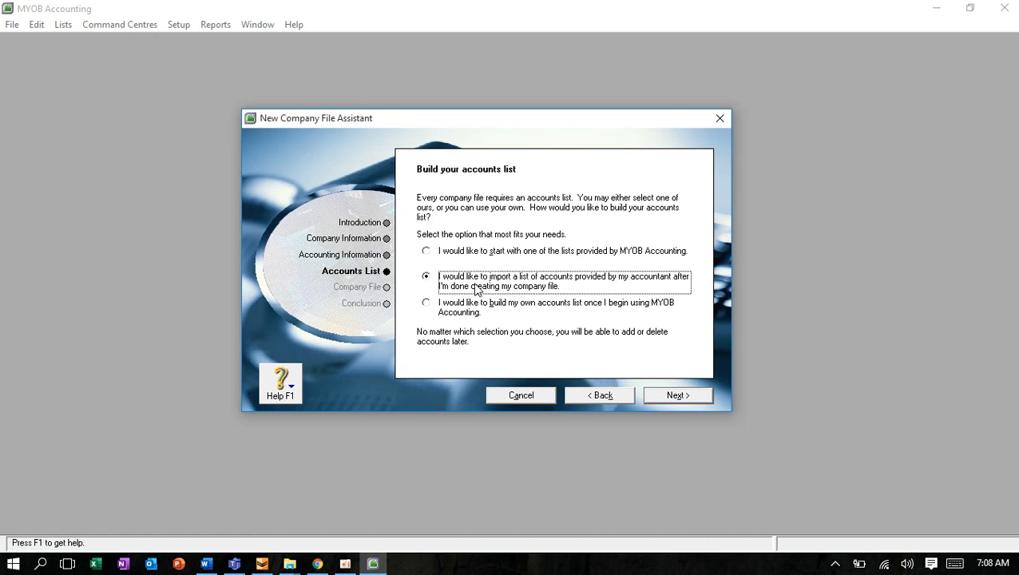
{"action": "left_click", "coordinate": [427, 305]}
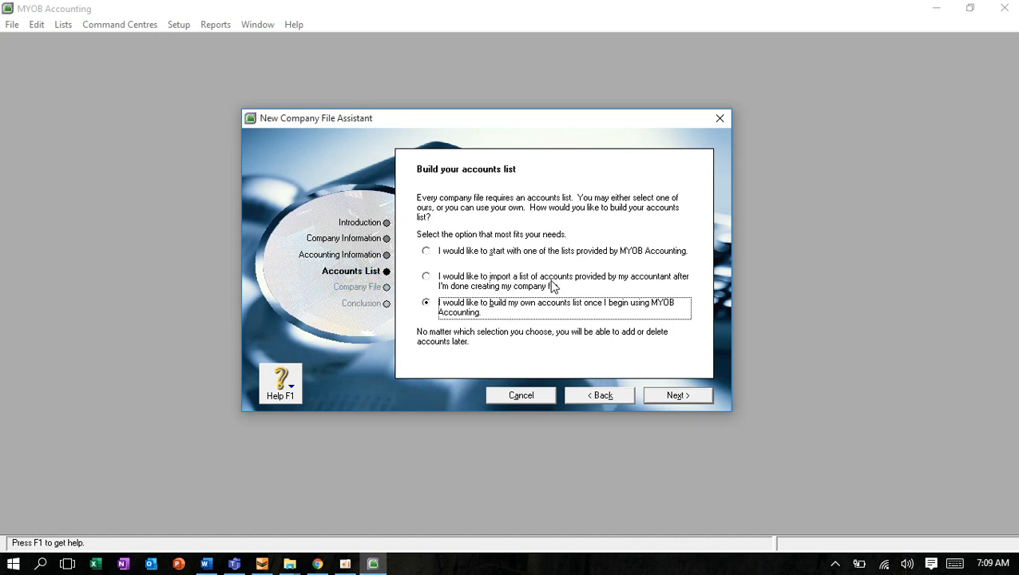
{"action": "left_click", "coordinate": [426, 277]}
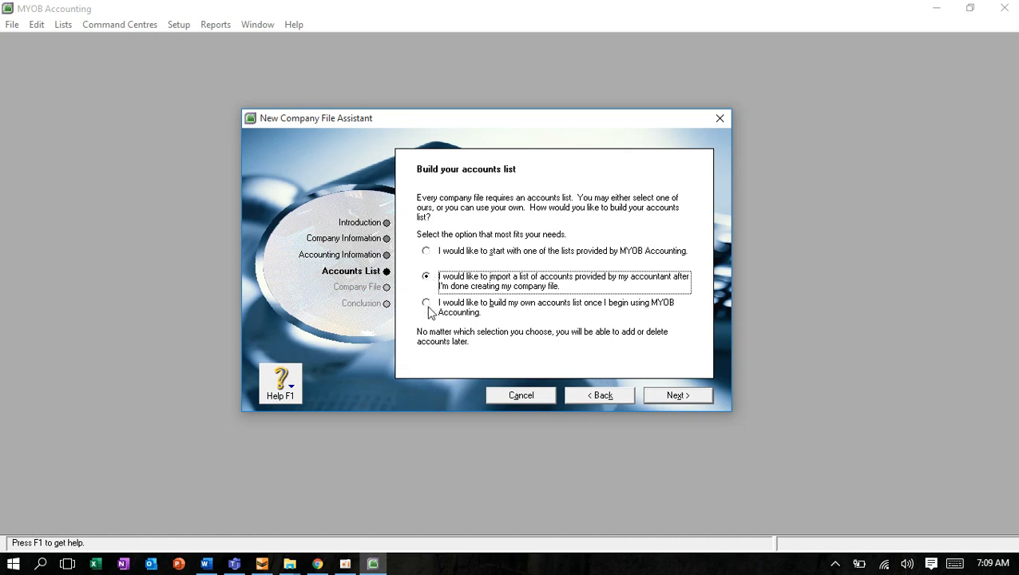
{"action": "left_click", "coordinate": [426, 305]}
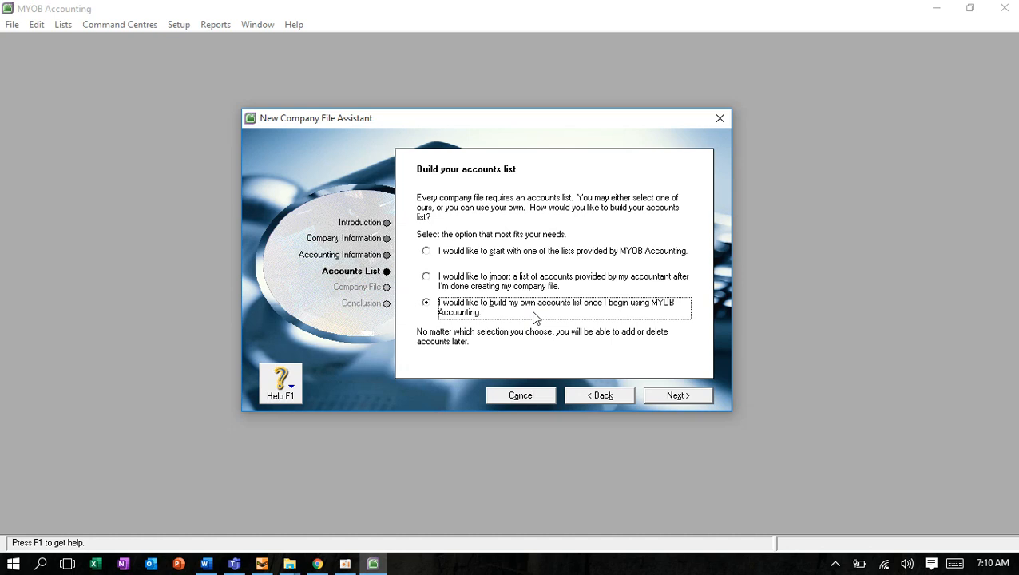
Choose to import a list of accounts provided by the accountant once the company file is created, and confirm the accounts list choice.
{"action": "left_click", "coordinate": [427, 277]}
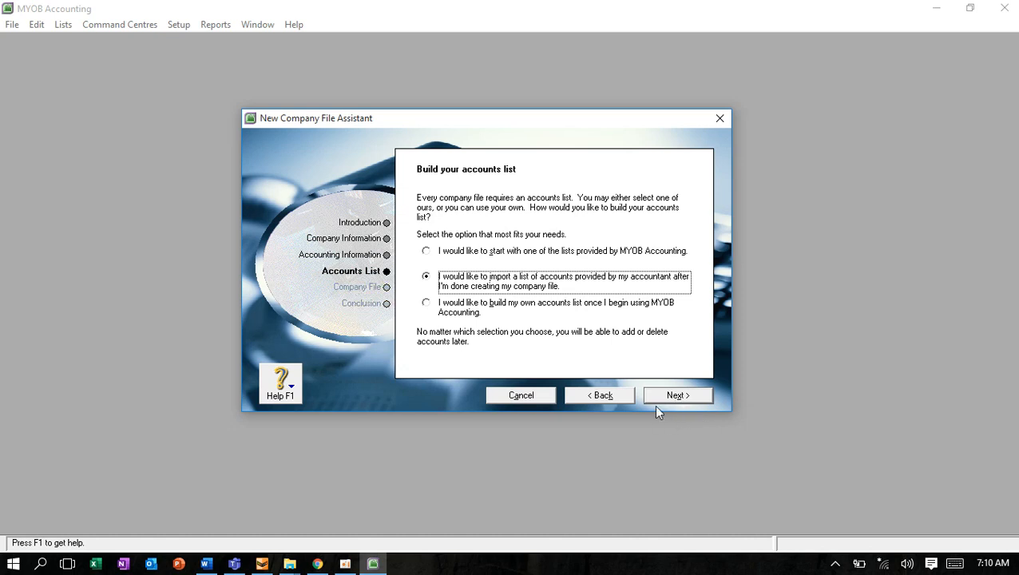
{"action": "left_click", "coordinate": [675, 397]}
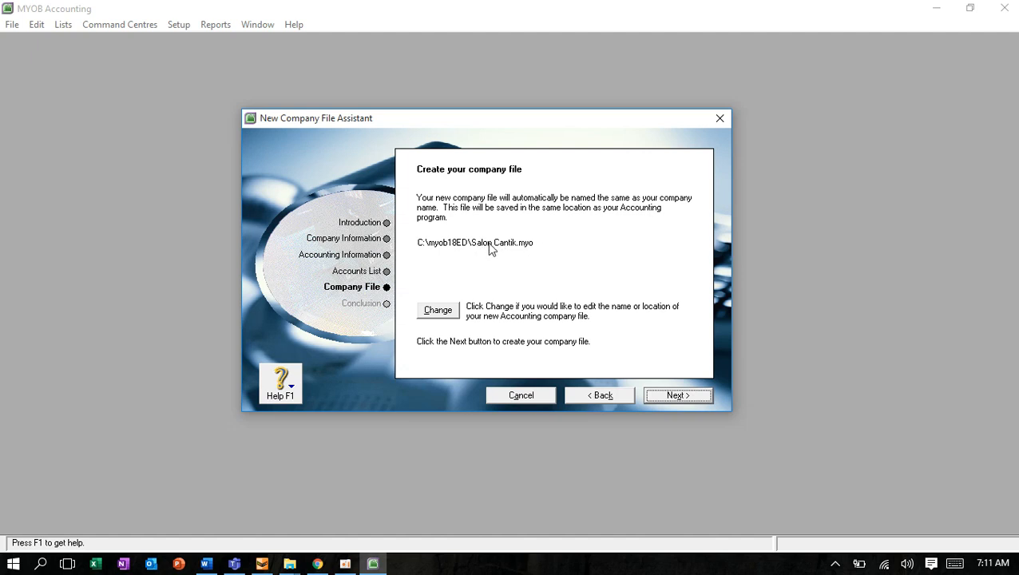
Change the company file's location to the Documents folder, keeping the name Salon Cantik, and create the company file.
{"action": "left_click", "coordinate": [438, 316]}
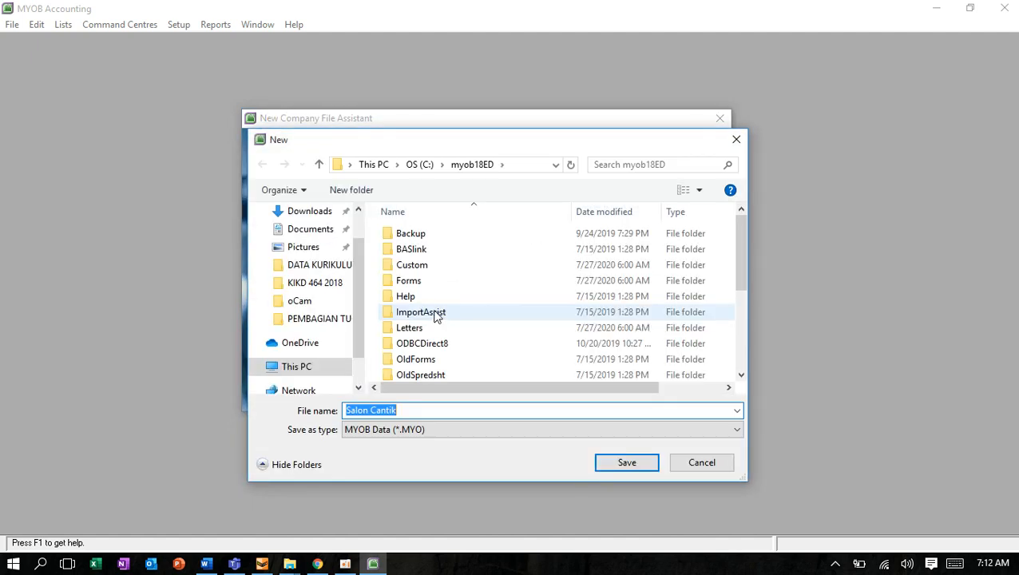
{"action": "left_click", "coordinate": [320, 232]}
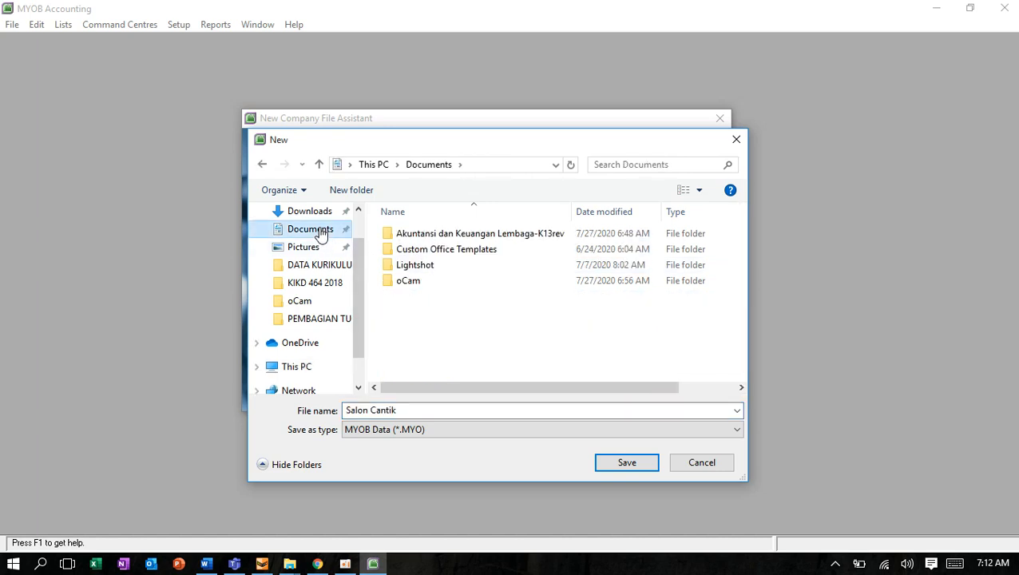
{"action": "left_click", "coordinate": [612, 469]}
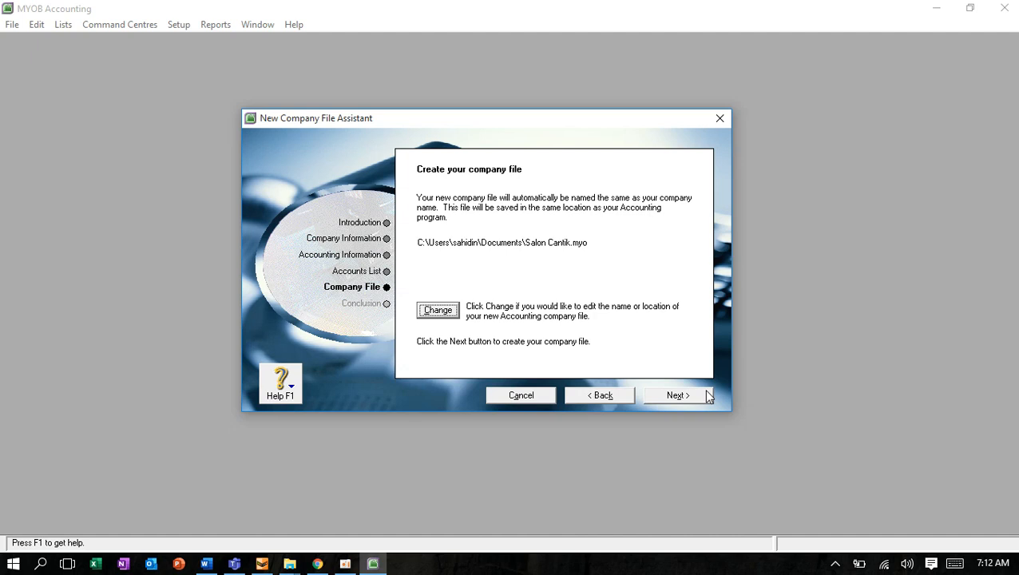
{"action": "left_click", "coordinate": [700, 399]}
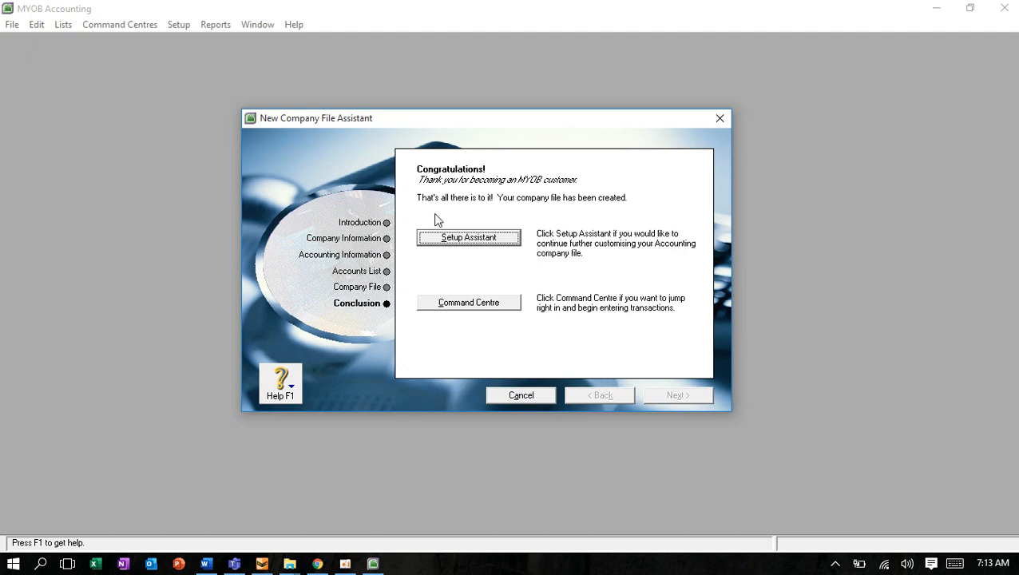
Continue to the Easy Setup Assistant and place its window beside the Salon Cantik Command Centre.
{"action": "left_click", "coordinate": [476, 243]}
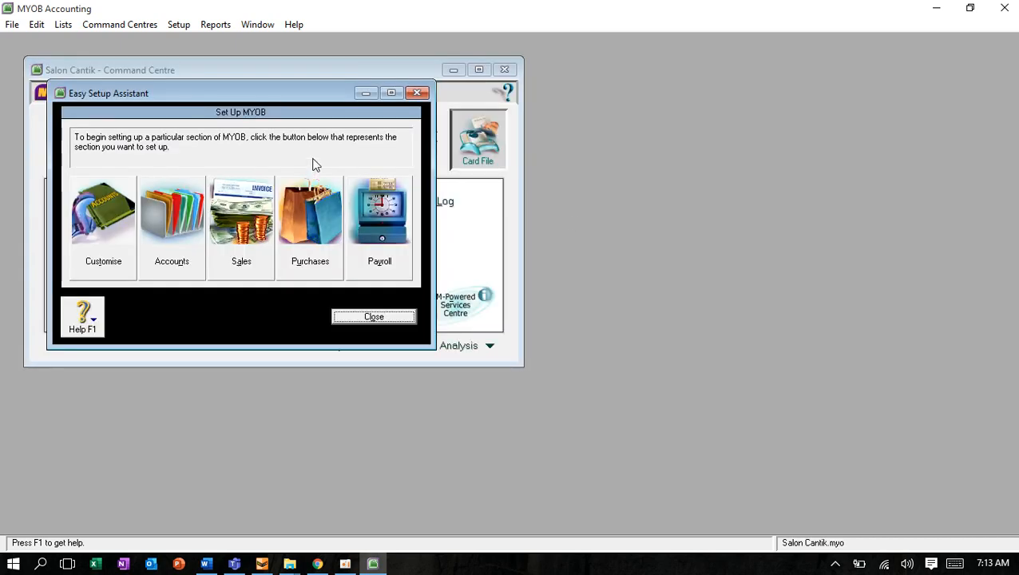
{"action": "left_click_drag", "start_coordinate": [284, 96], "coordinate": [703, 76]}
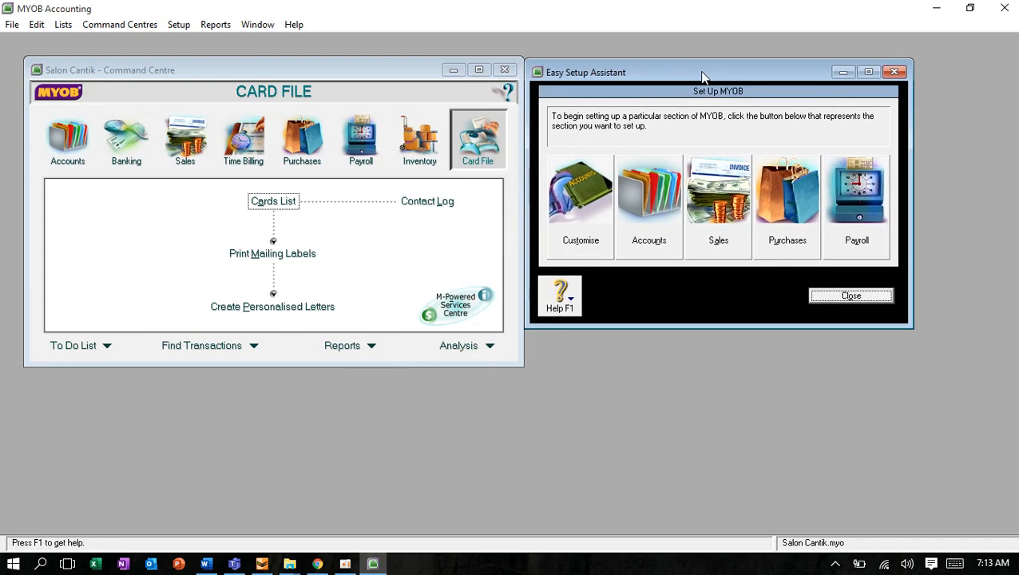